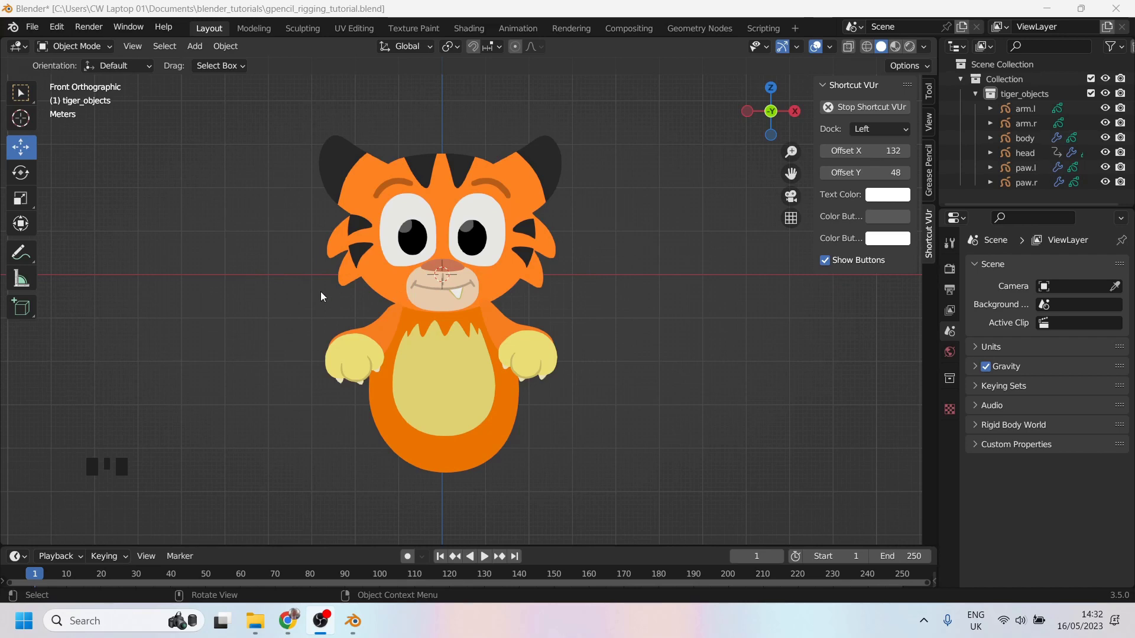
Add a cube mesh and place it left of the tiger at X -8.486 m.
middle_click_drag(372, 319, 320, 323)
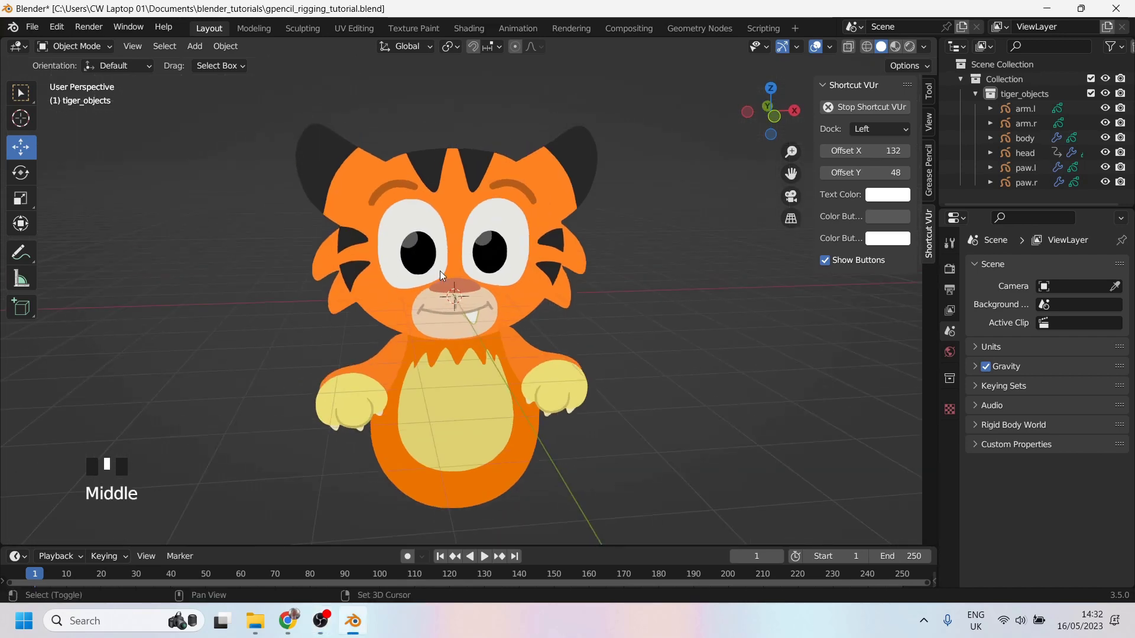
middle_click_drag(439, 270, 355, 313, "shift")
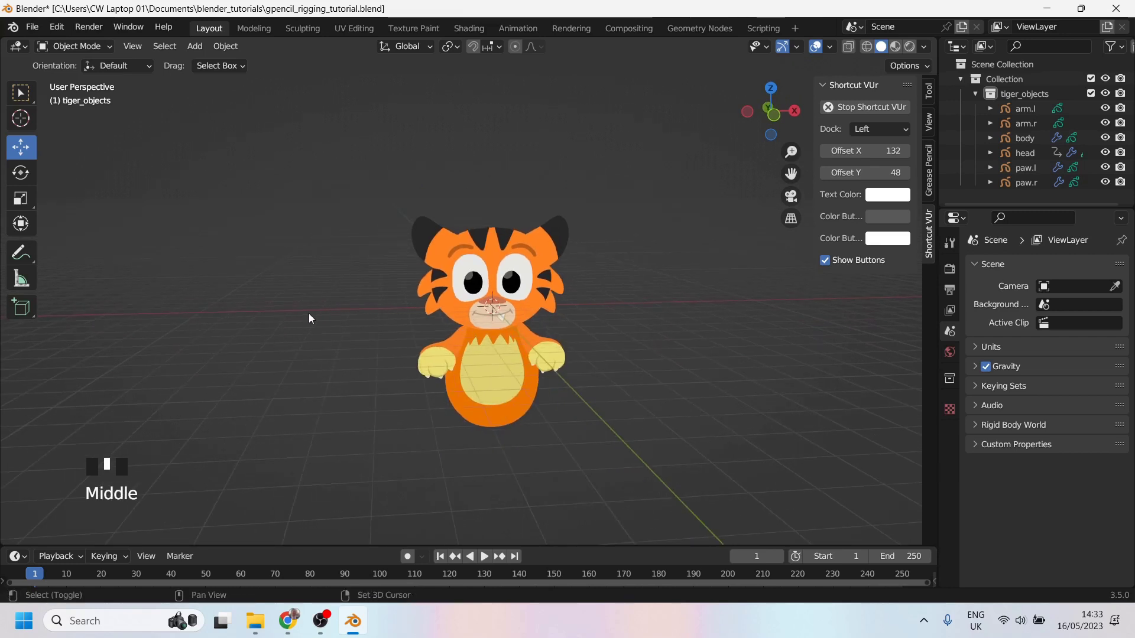
key("shift+a")
mouse_move(266, 304)
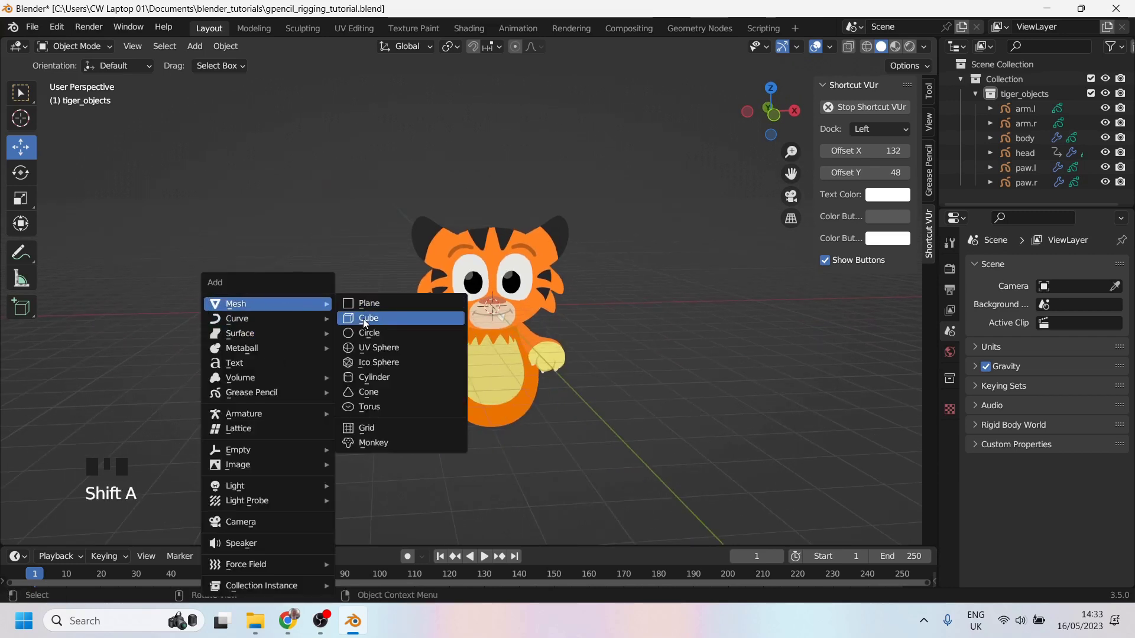
left_click(365, 319)
key("g")
left_click(325, 283)
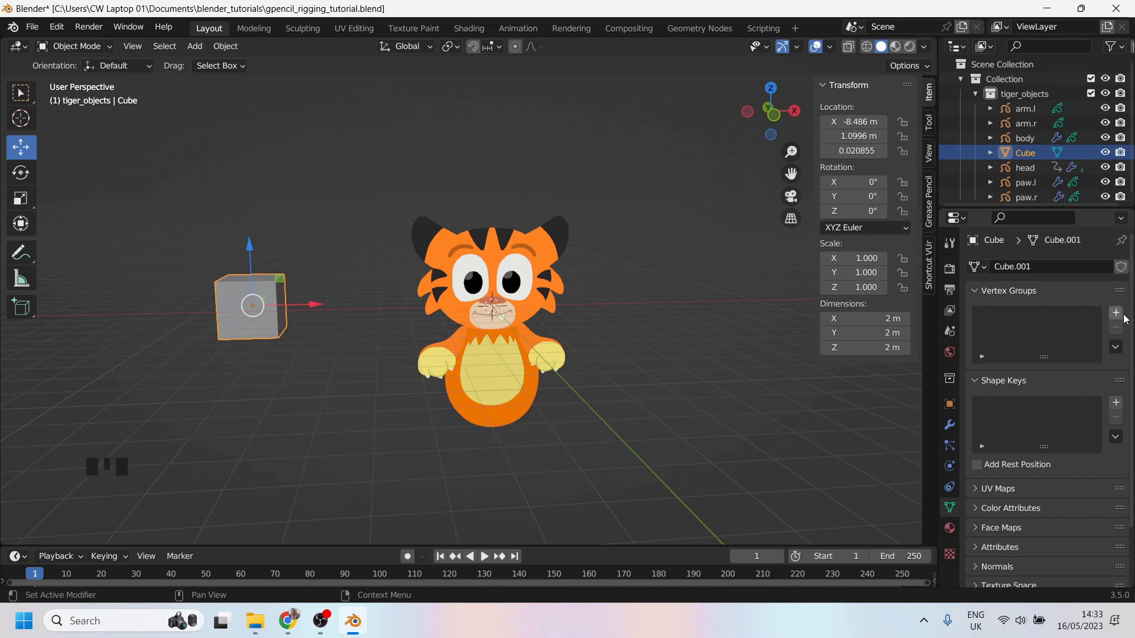
left_click(1116, 349)
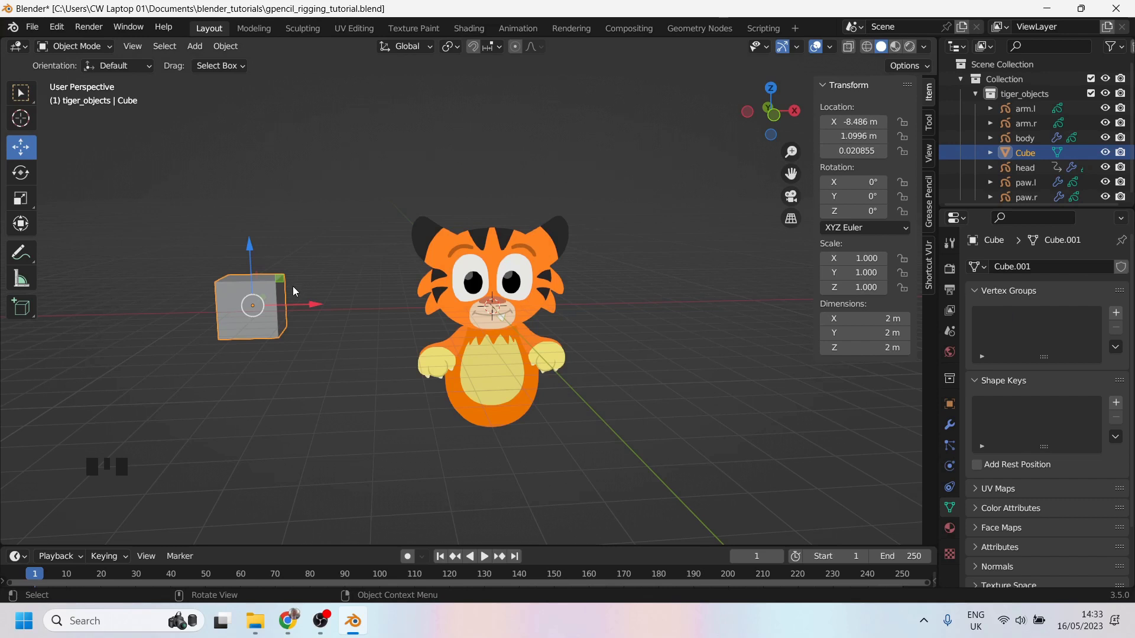
Select the tiger's head, expand its empty Vertex Groups panel, and put it in Weight Paint mode.
left_click(514, 243)
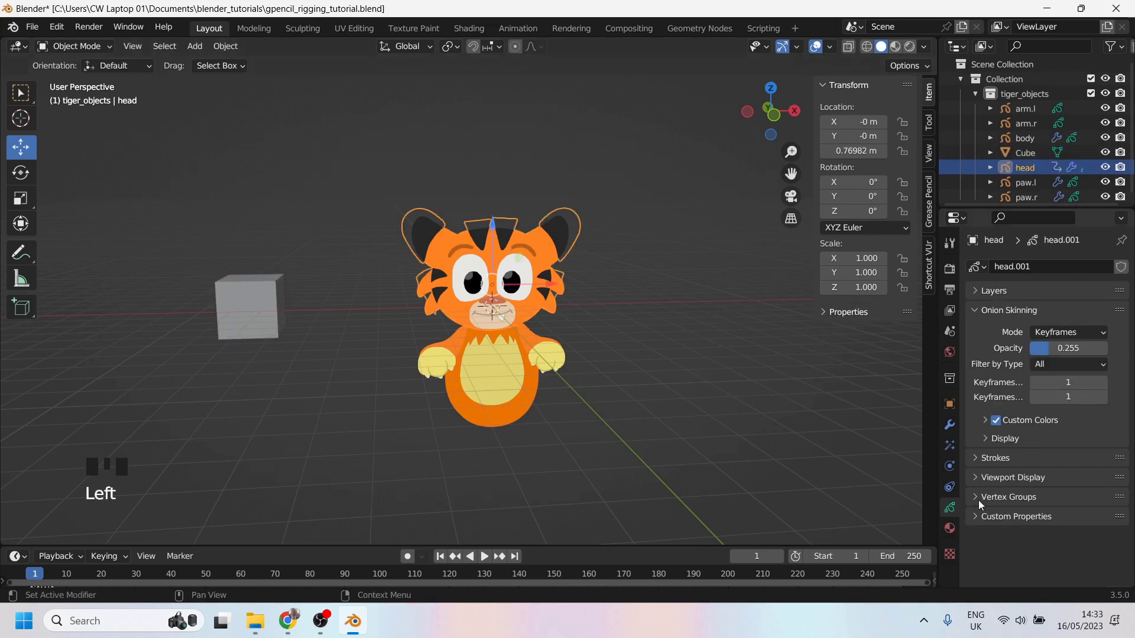
left_click(949, 509)
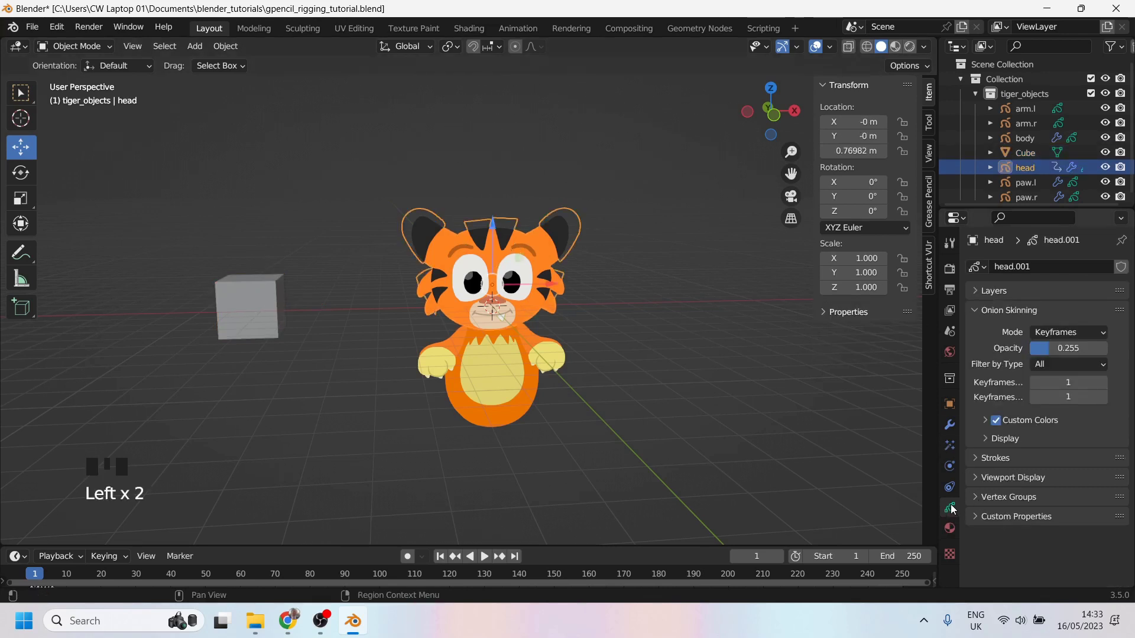
left_click(992, 497)
scroll(1024, 460, "down", 5)
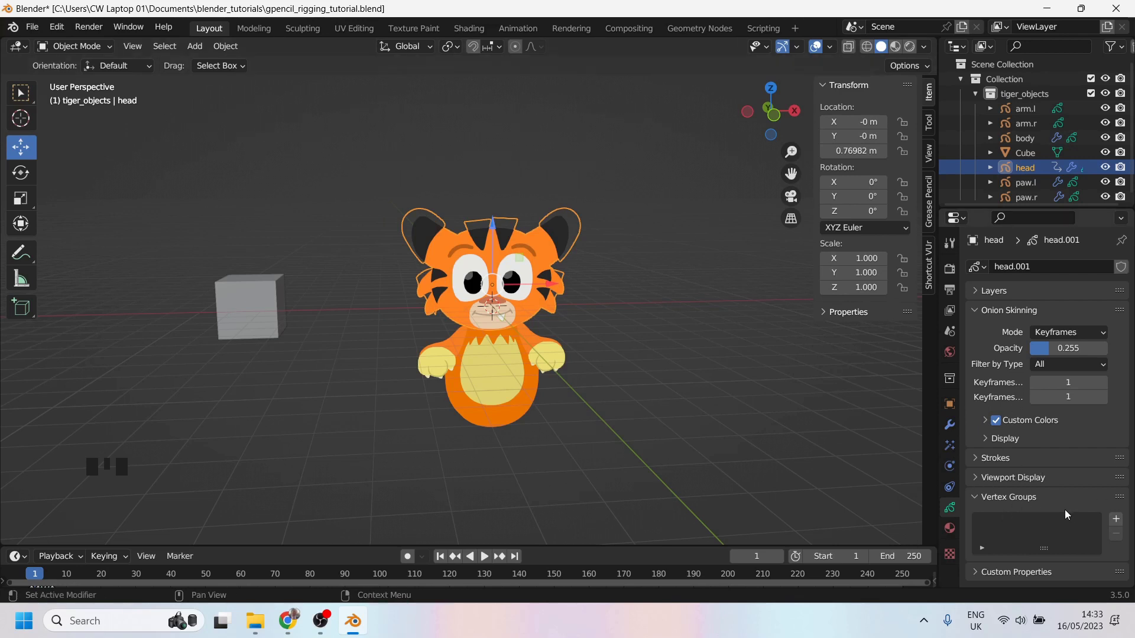
left_click(65, 43)
left_click(82, 127)
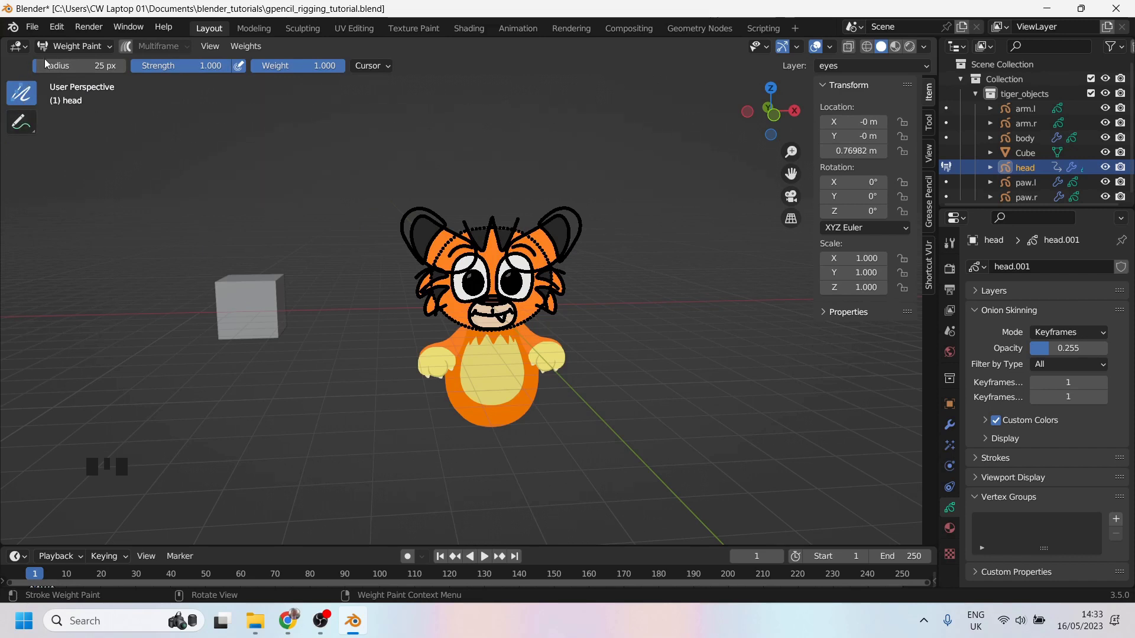
Draw a trial annotation stroke, undo it, and return to Object Mode.
left_click(18, 125)
mouse_move(271, 143)
left_mouse_down()
mouse_move(402, 158)
mouse_move(348, 241)
left_mouse_up()
key("ctrl+z")
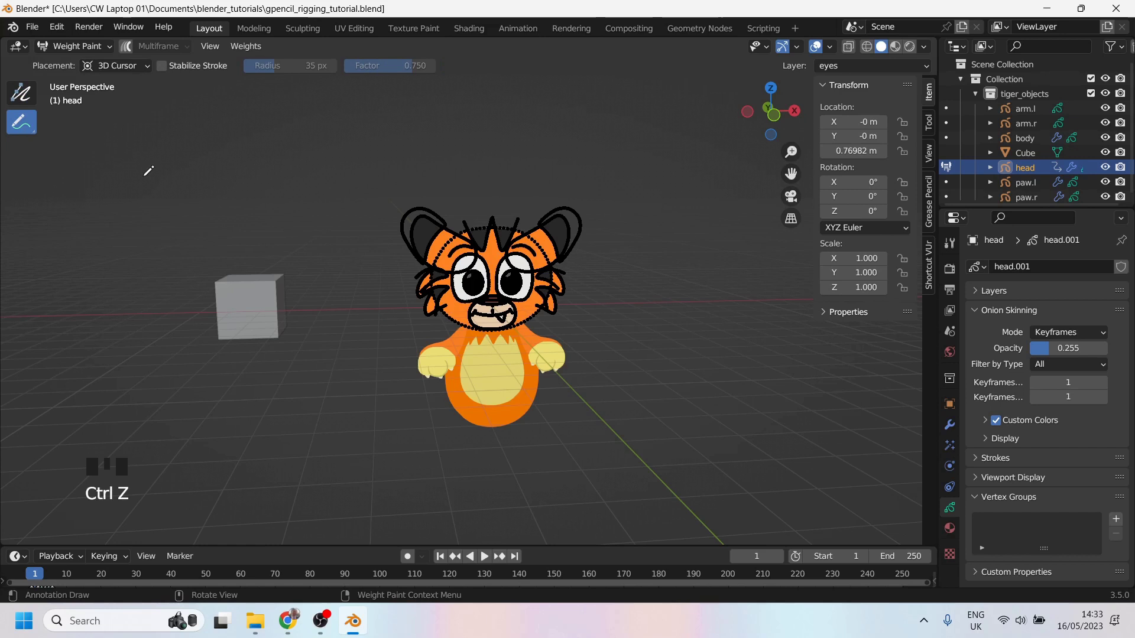
left_click(94, 47)
left_click(88, 65)
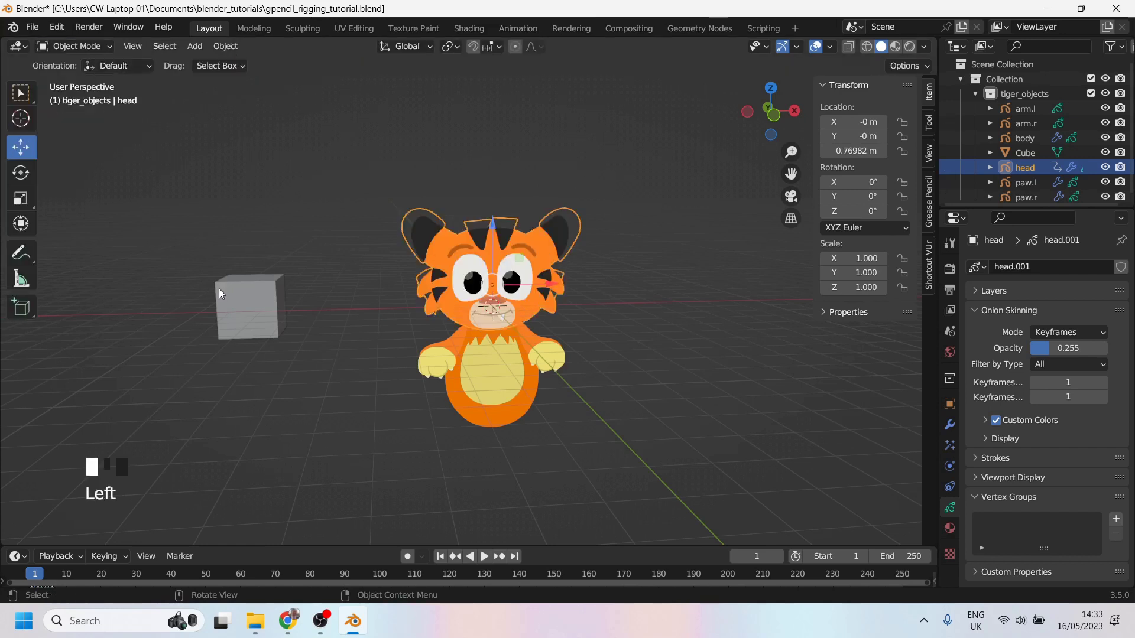
Try the cube in Weight Paint mode and its Weights menu, then return to Object Mode and deselect.
left_click(219, 288)
left_click(69, 47)
left_click(74, 126)
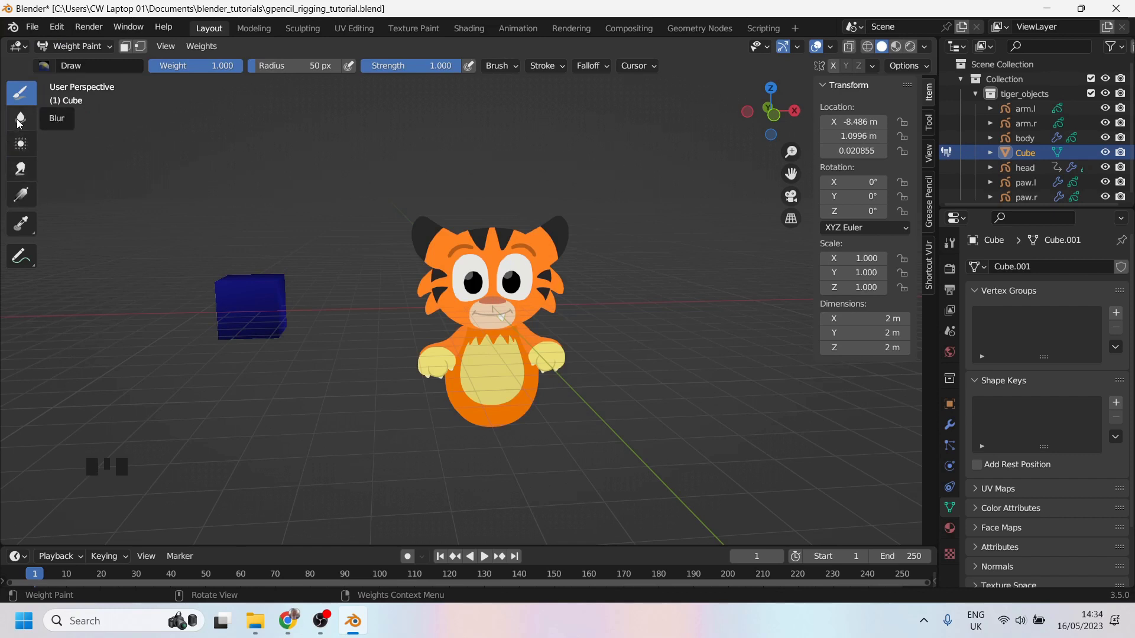
left_click(201, 46)
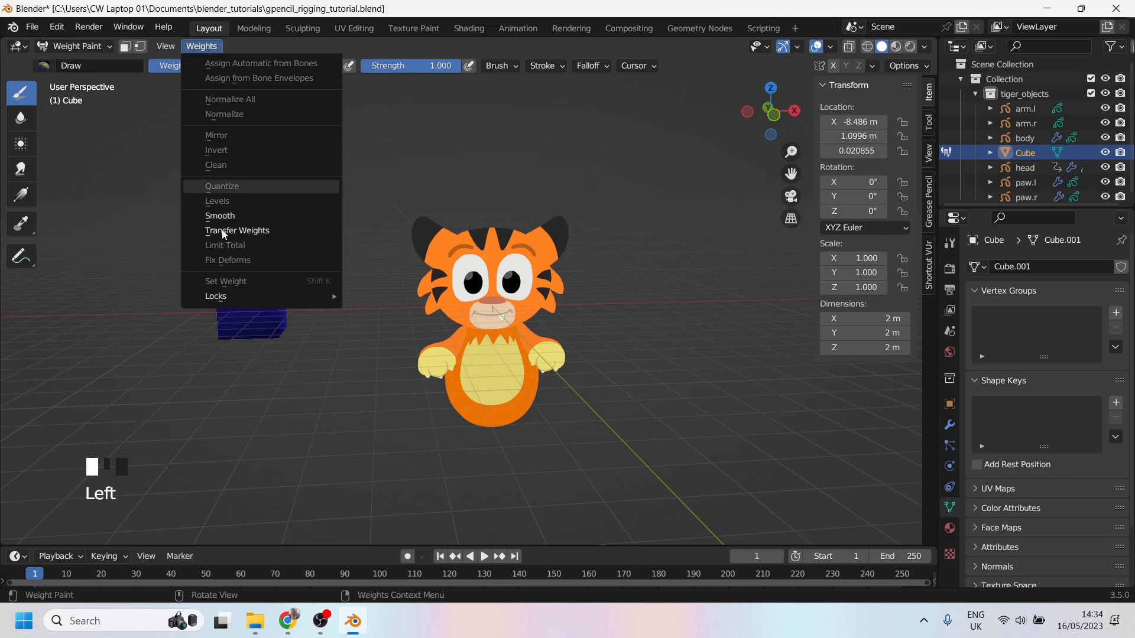
left_click(63, 51)
left_click(68, 63)
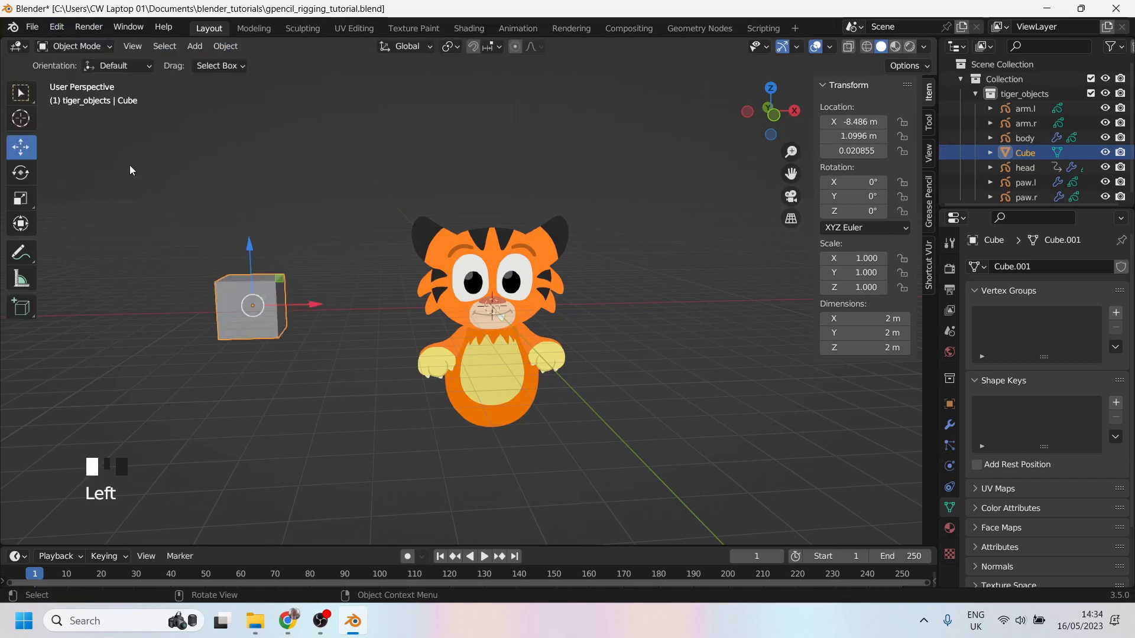
left_click(331, 126)
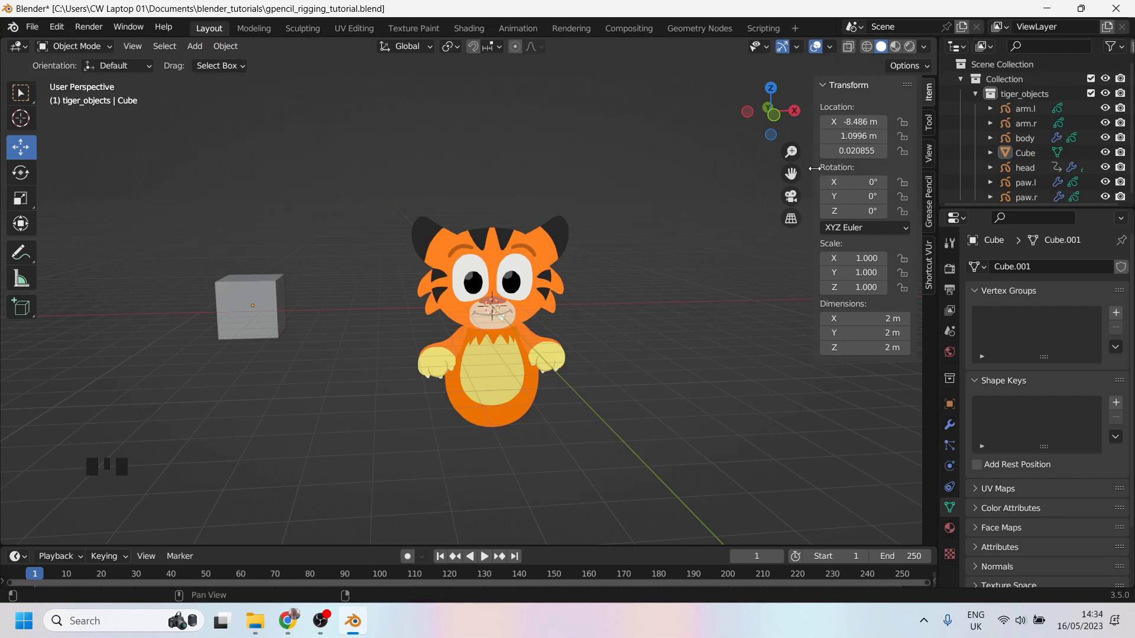
Widen the viewport sidebar showing the cube's transform values.
left_click_drag(814, 171, 795, 171)
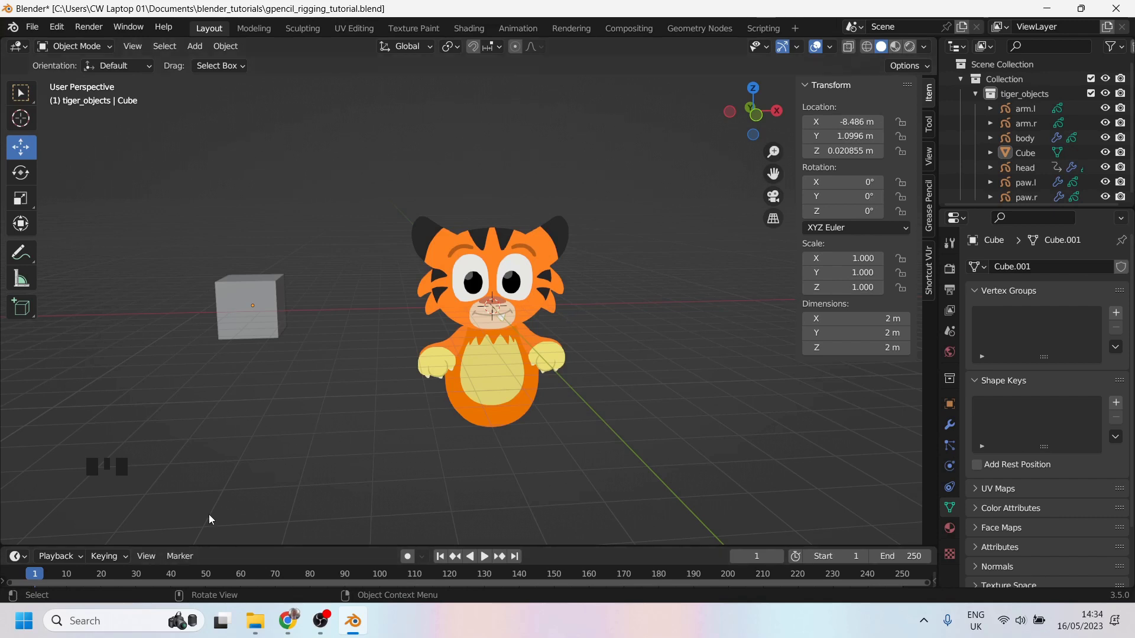
mouse_move(287, 627)
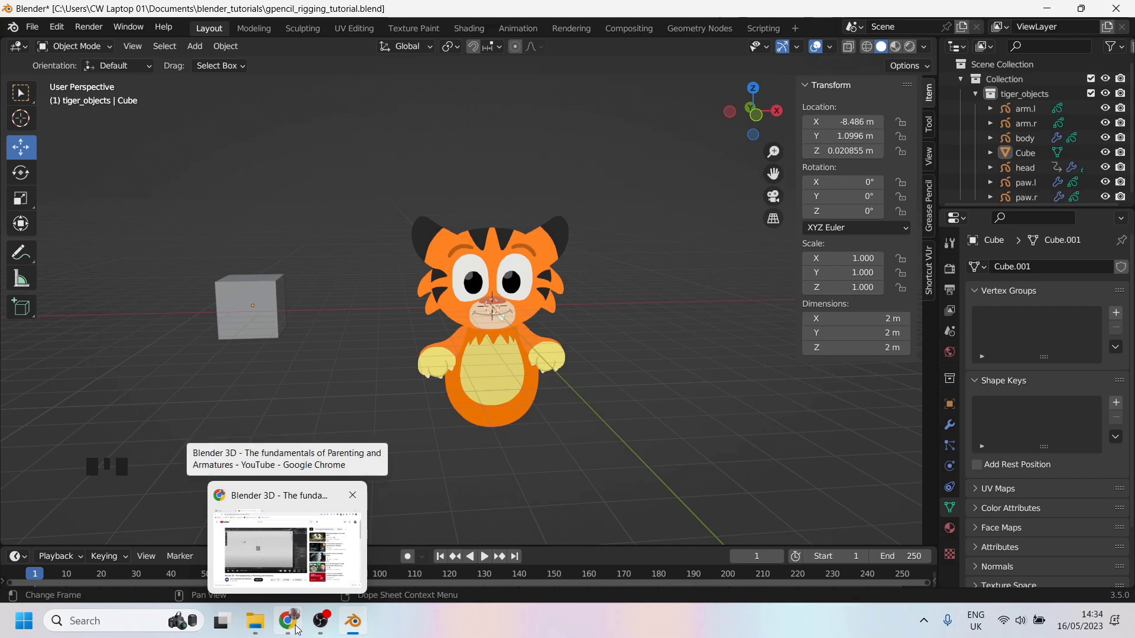
Search GitHub for 'vertex special menu' in Chrome.
left_click(286, 620)
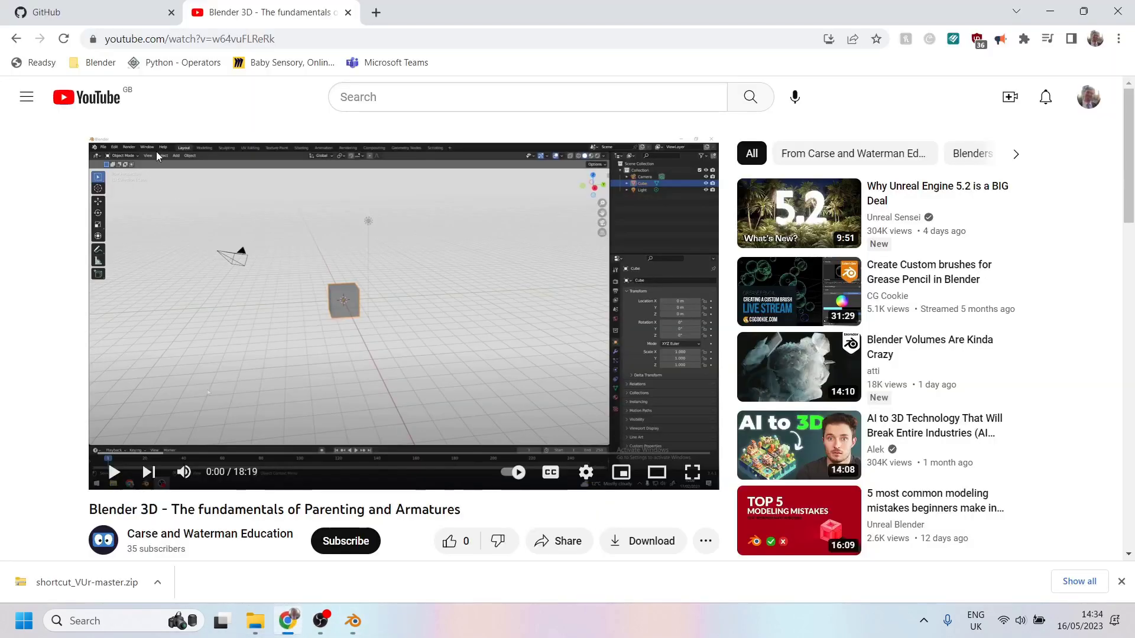
left_click(79, 13)
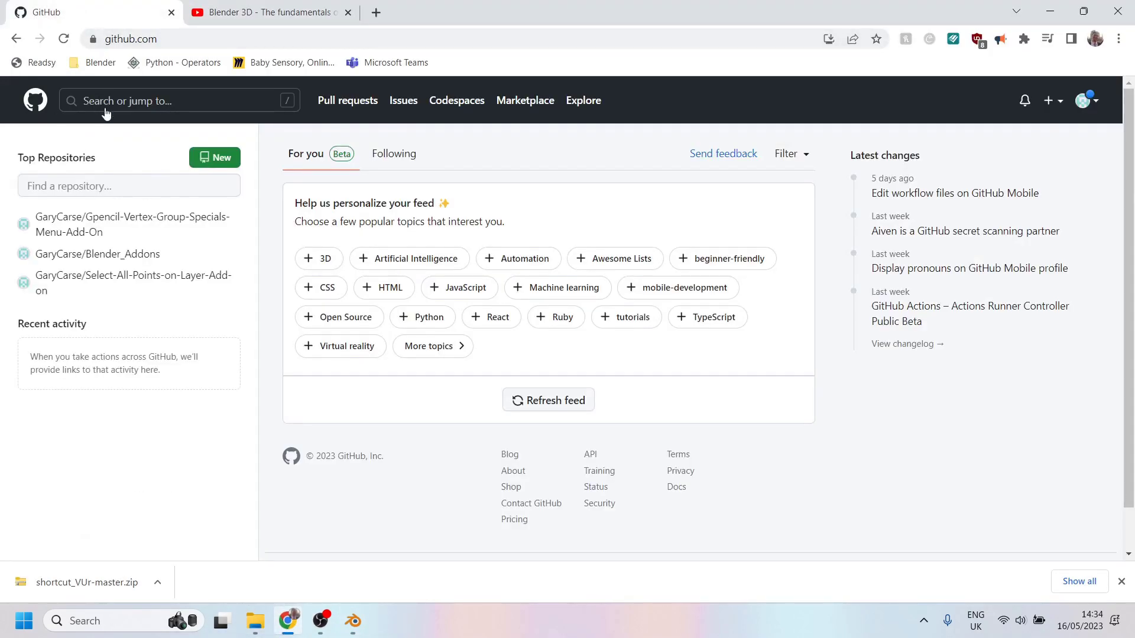
left_click(152, 101)
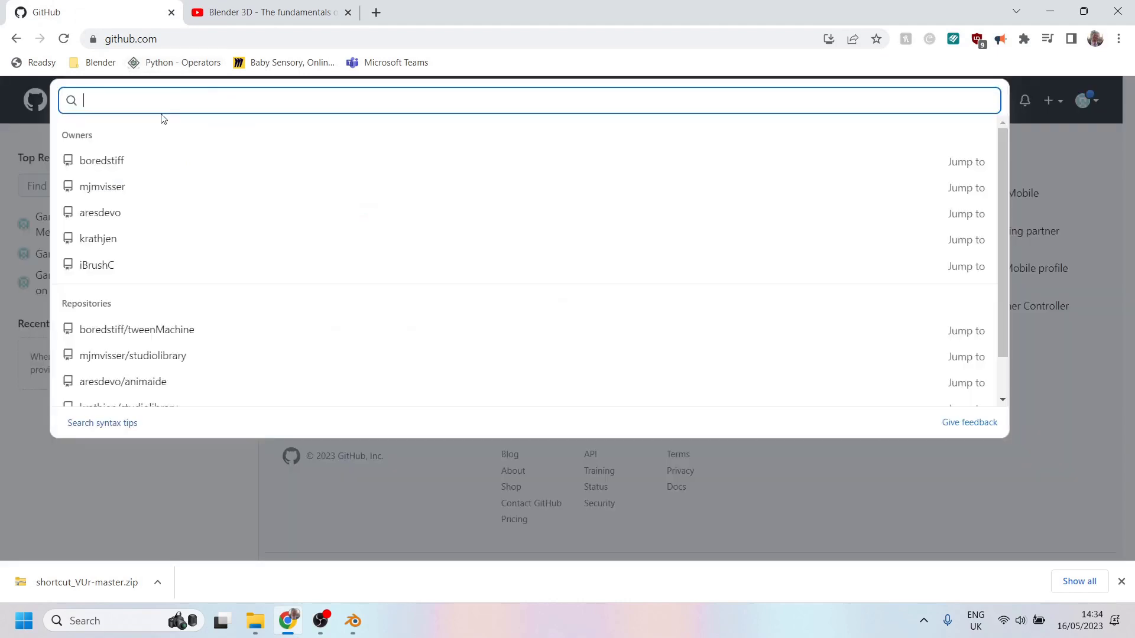
type("vert")
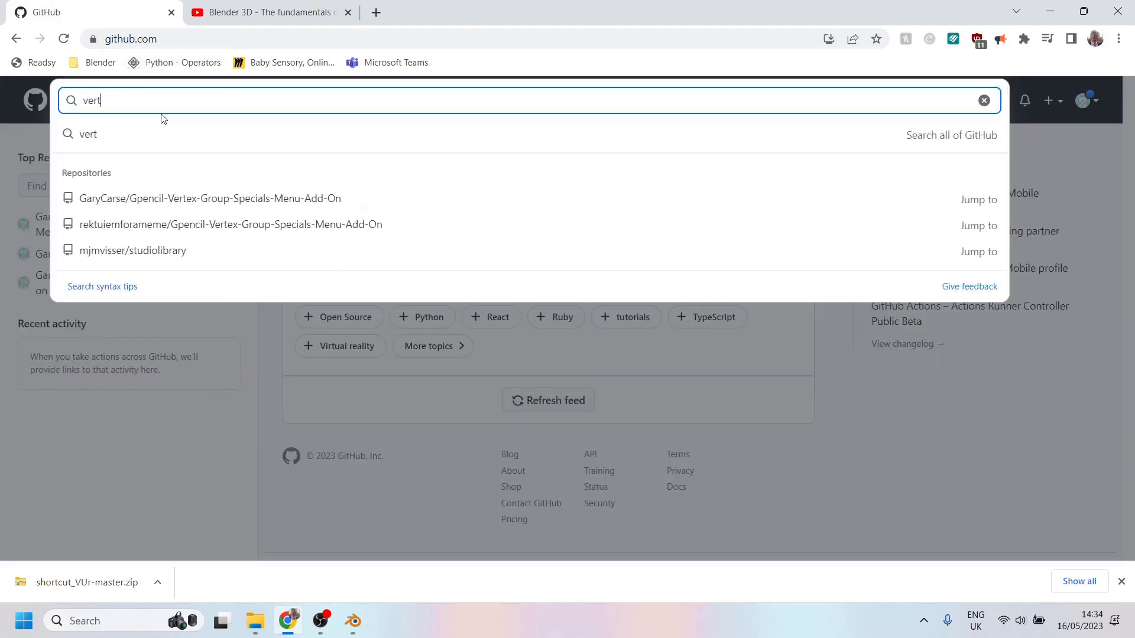
type("ex specia")
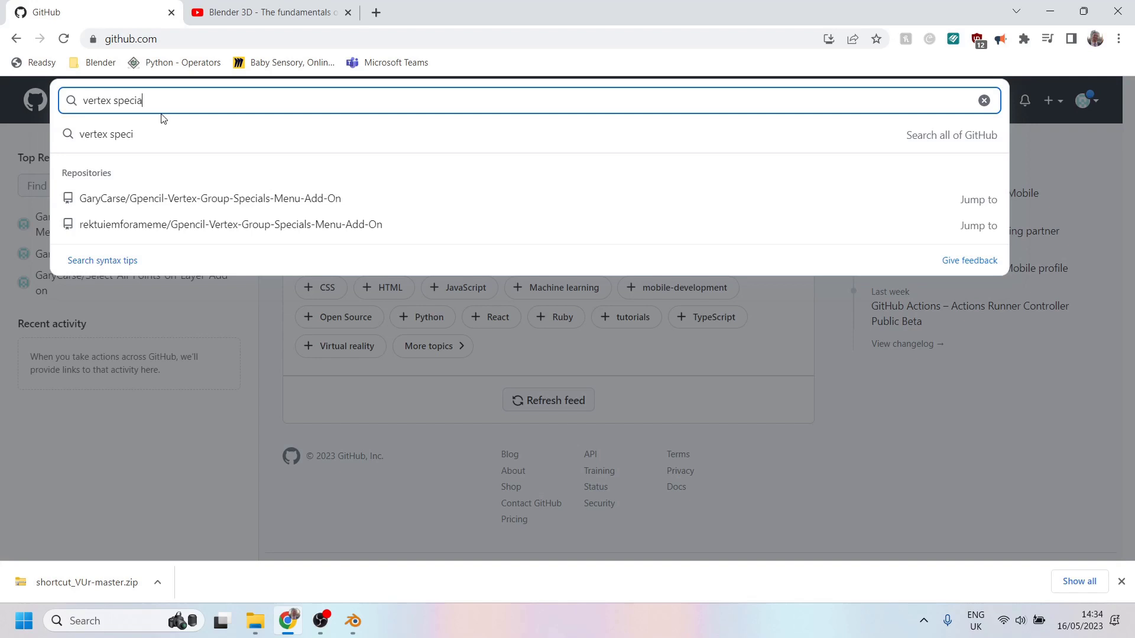
type("l menu")
key("Return")
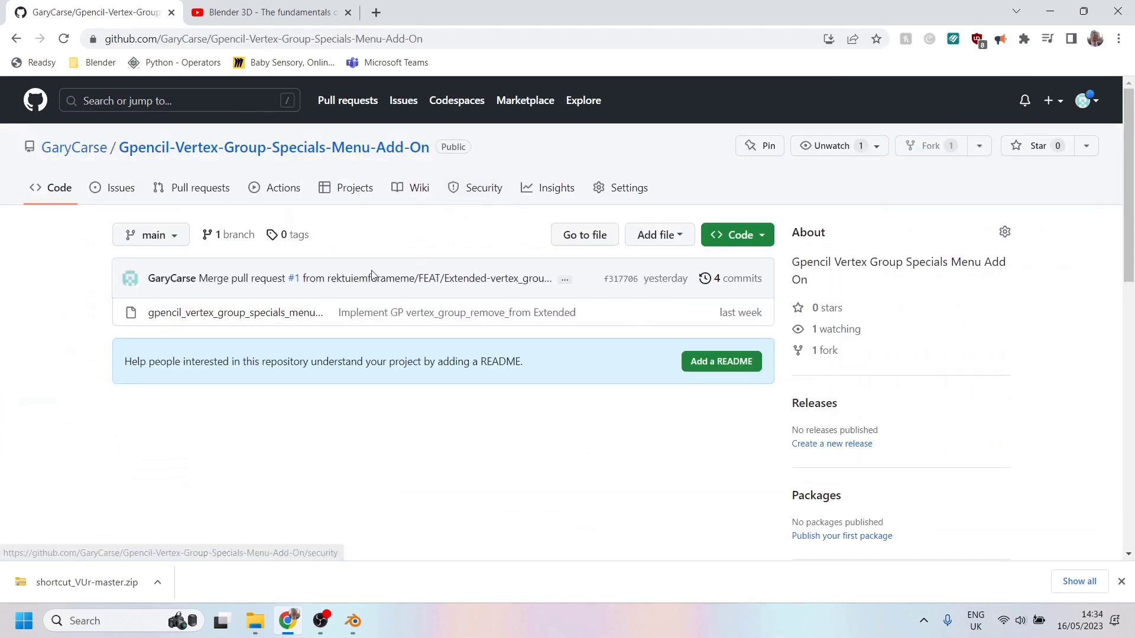
Open and read gpencil_vertex_group_specials_menu_add_on.py, then return to Blender.
left_click(195, 313)
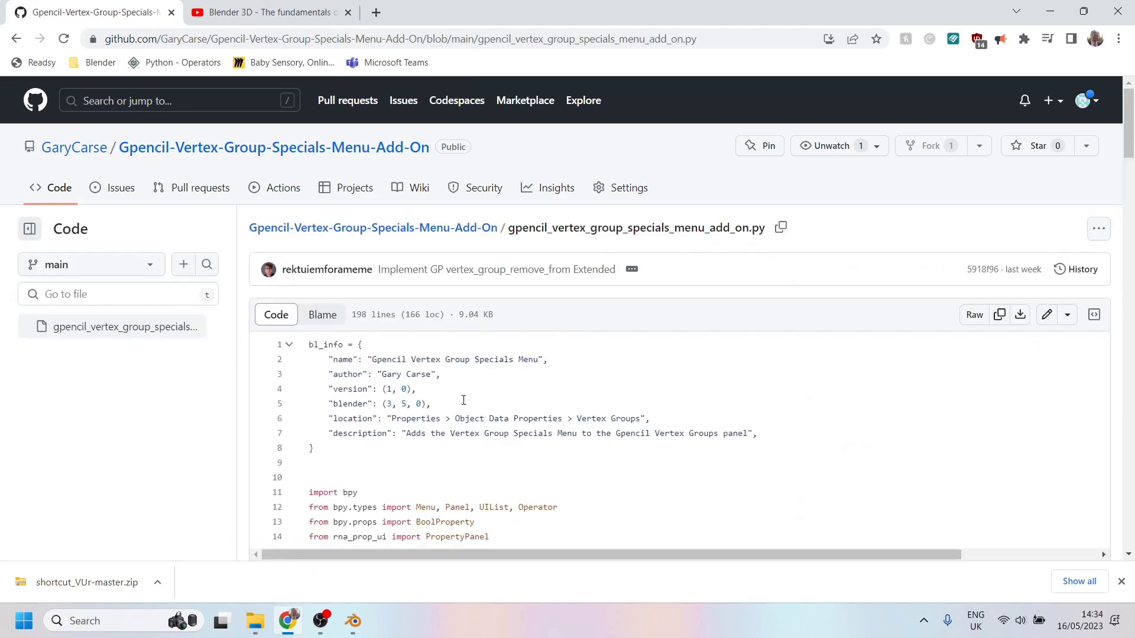
scroll(464, 400, "down", 1)
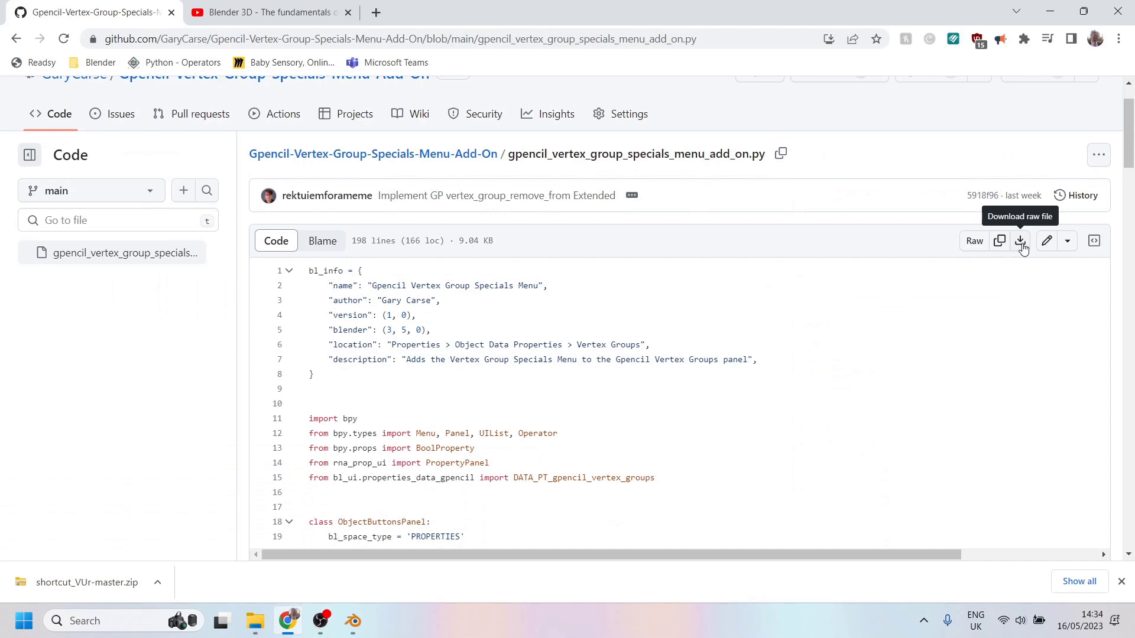
scroll(400, 388, "down", 1)
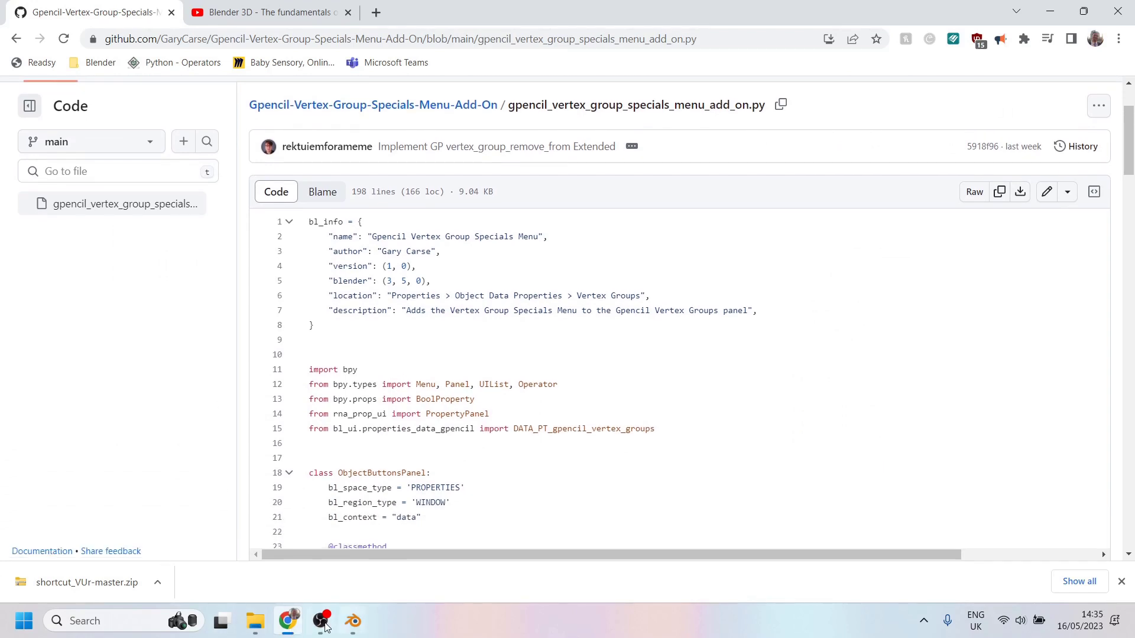
left_click(354, 631)
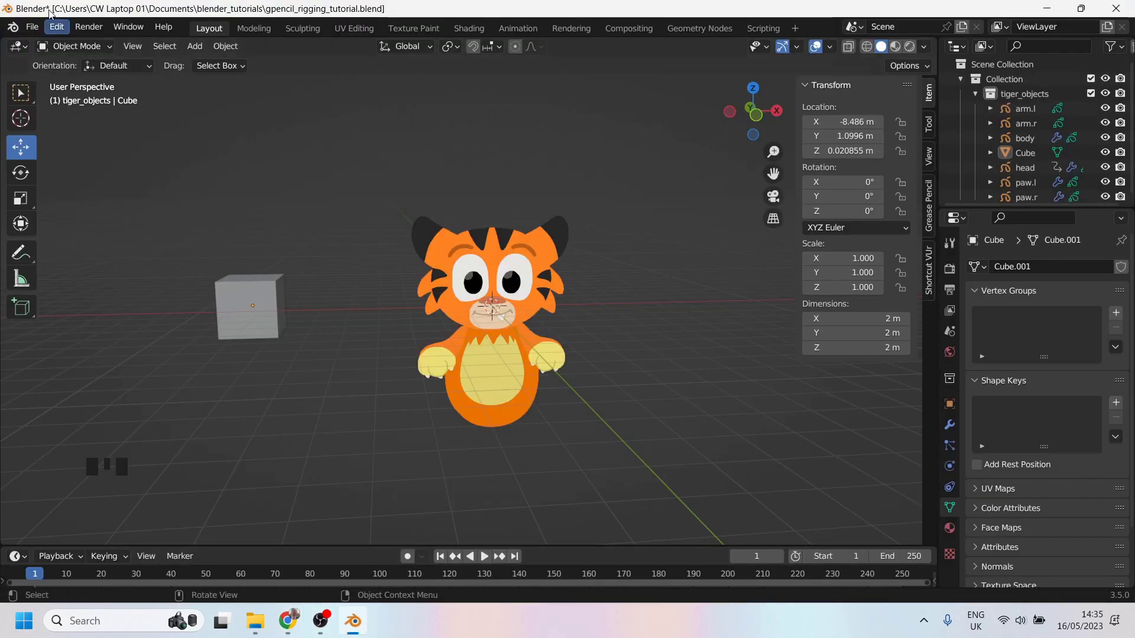
Install gpencil_vertex_group_specials_menu_add_on.py from Downloads in Preferences, enable it, and close Preferences.
left_click(59, 31)
left_click(101, 250)
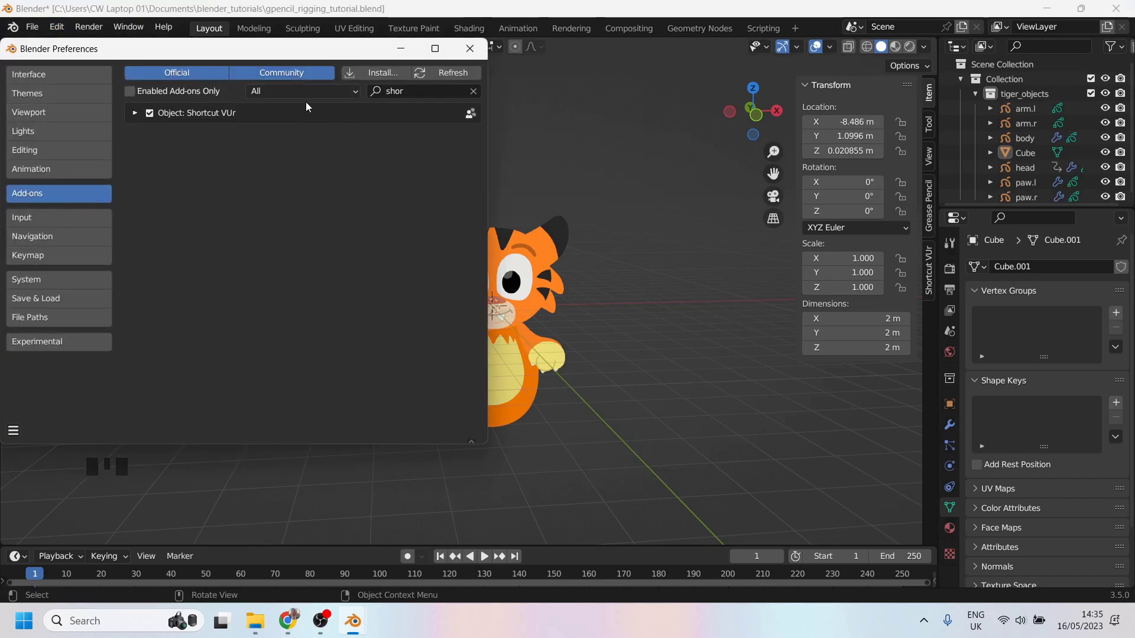
left_click(474, 91)
left_click(381, 72)
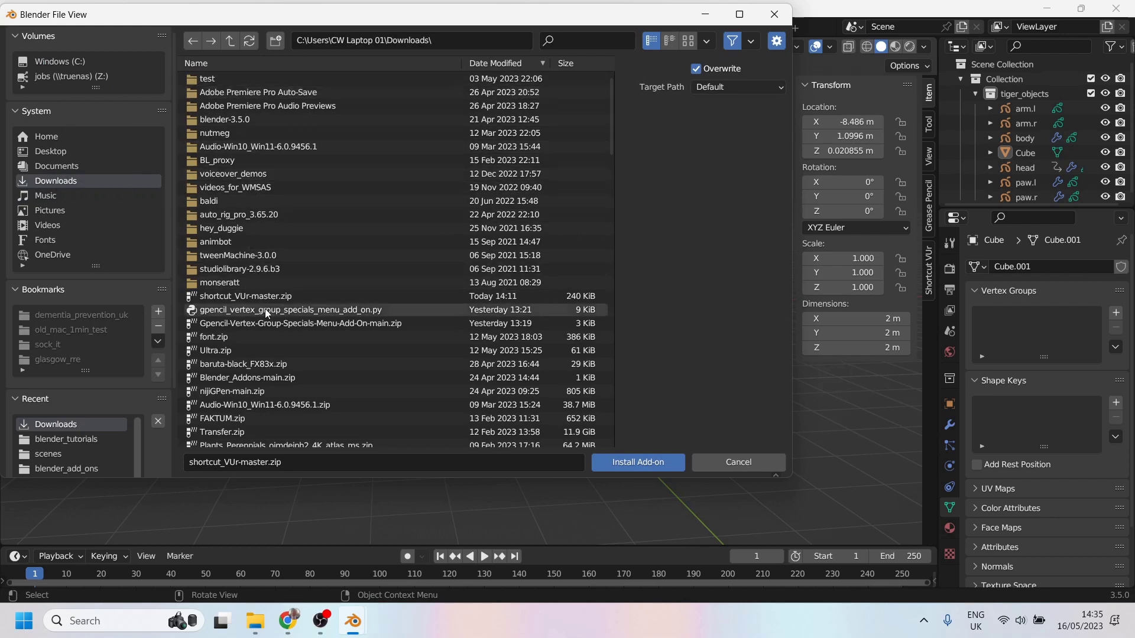
left_click(277, 322)
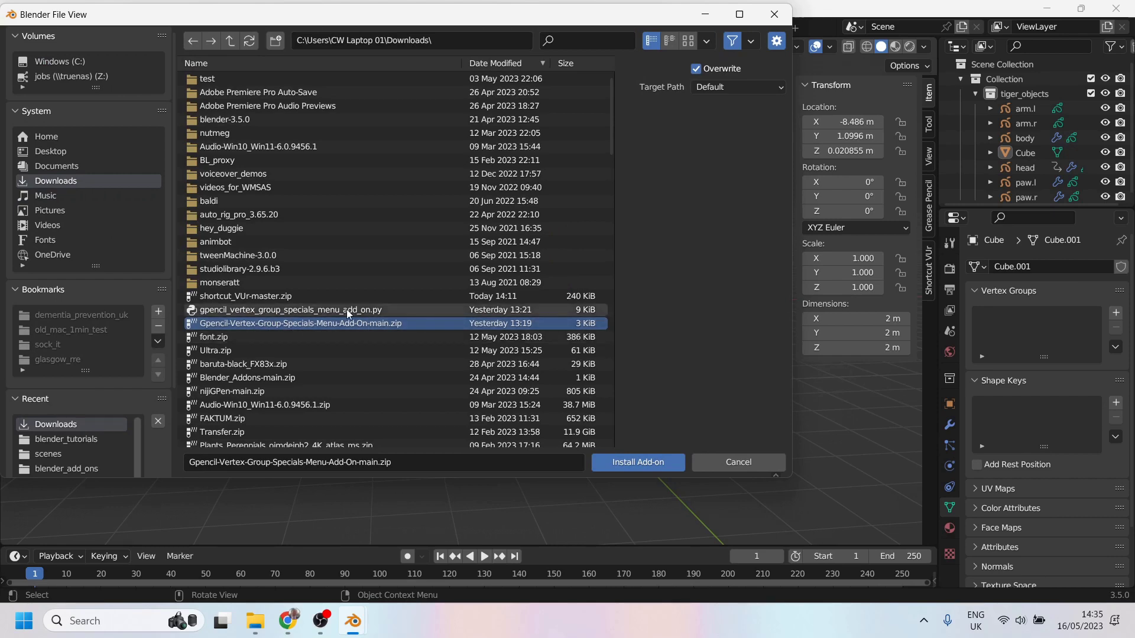
left_click(331, 309)
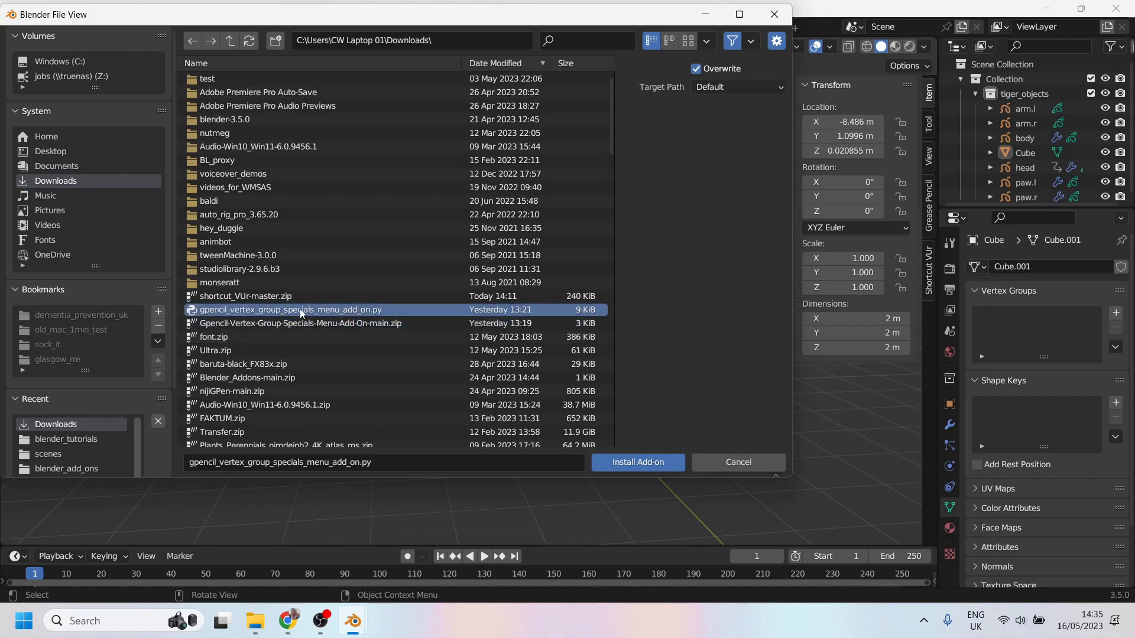
left_click(620, 464)
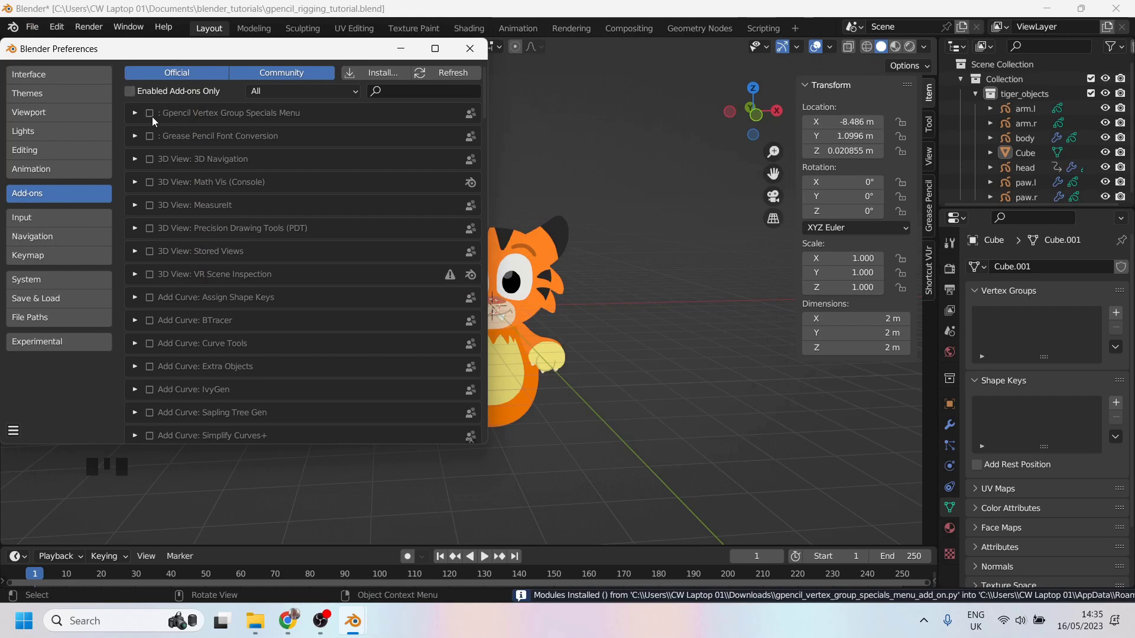
left_click(150, 113)
left_click(469, 47)
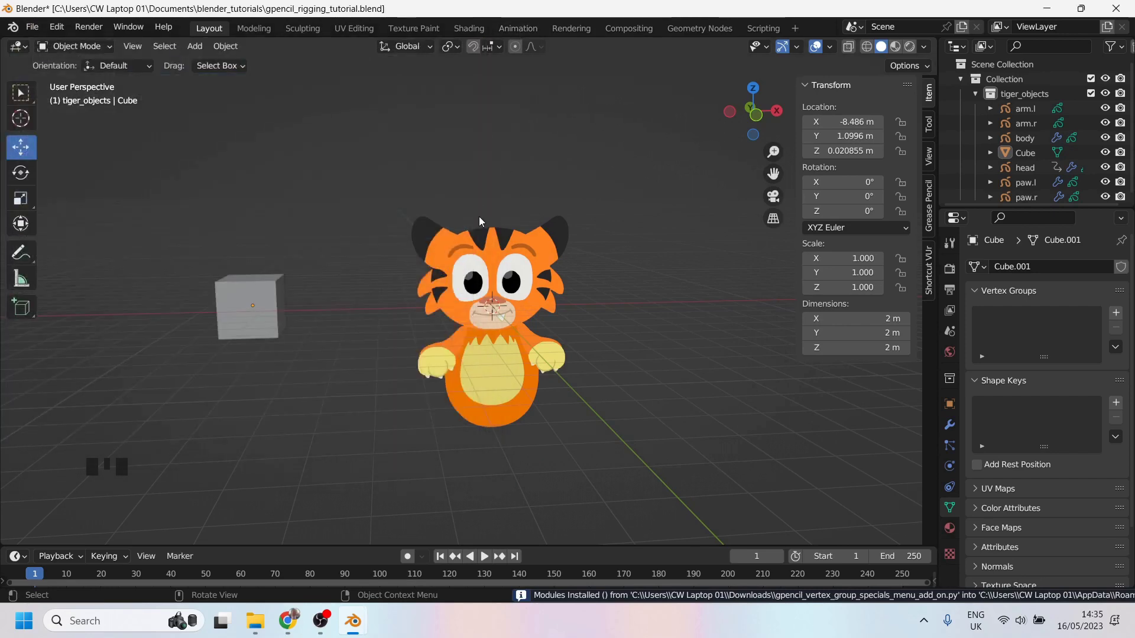
Select the cube, check its vertex group specials menu, and delete it.
left_click(499, 244)
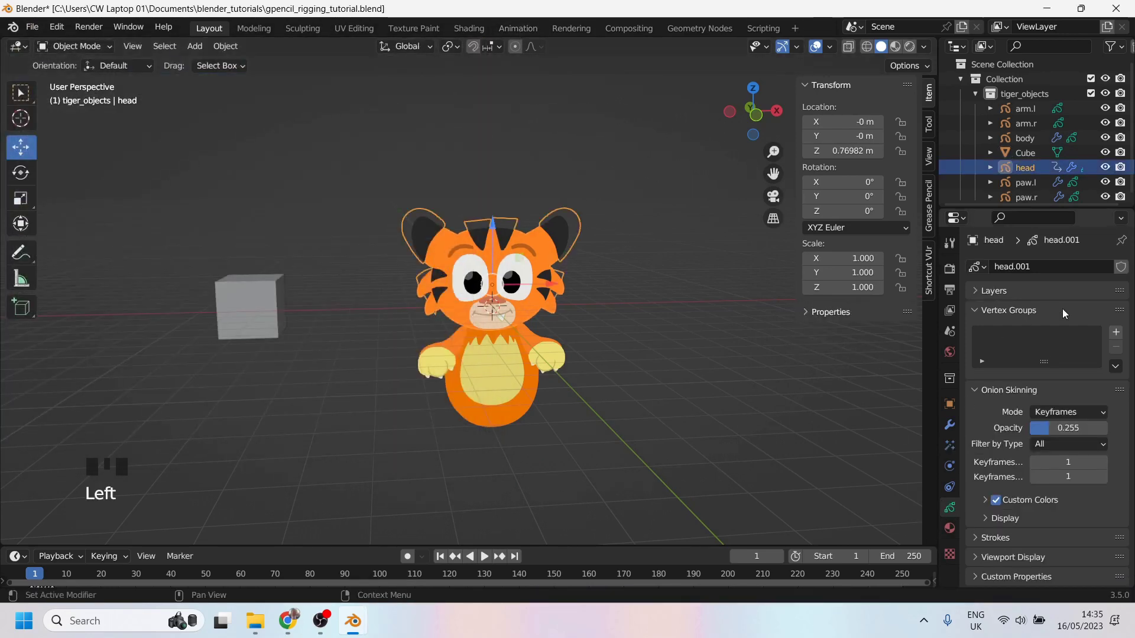
left_click(1025, 152)
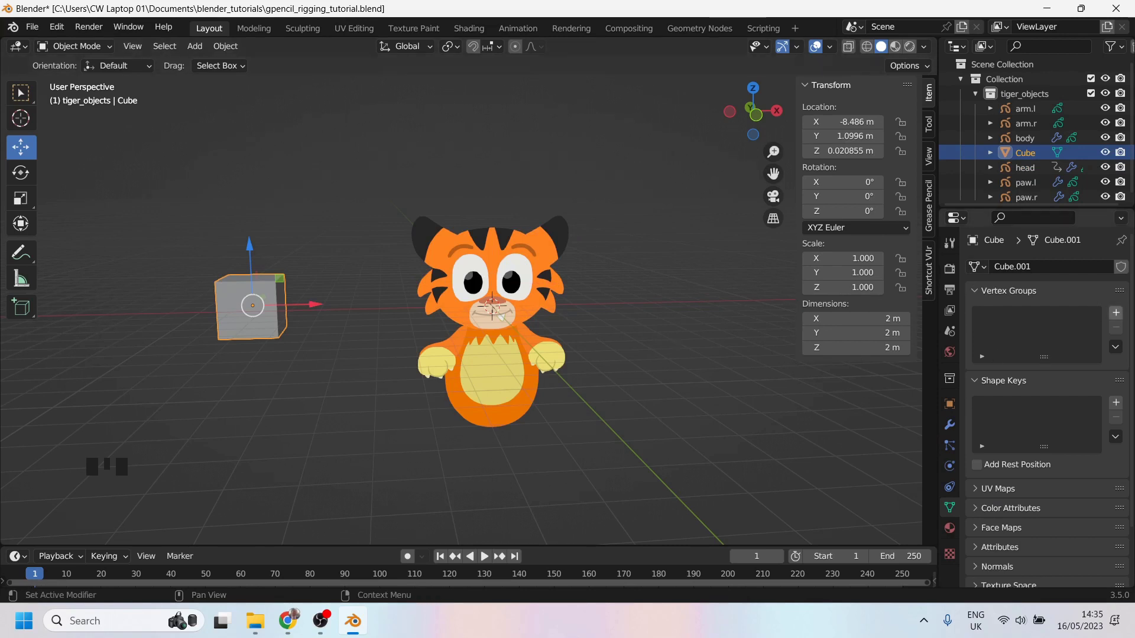
left_click(1116, 348)
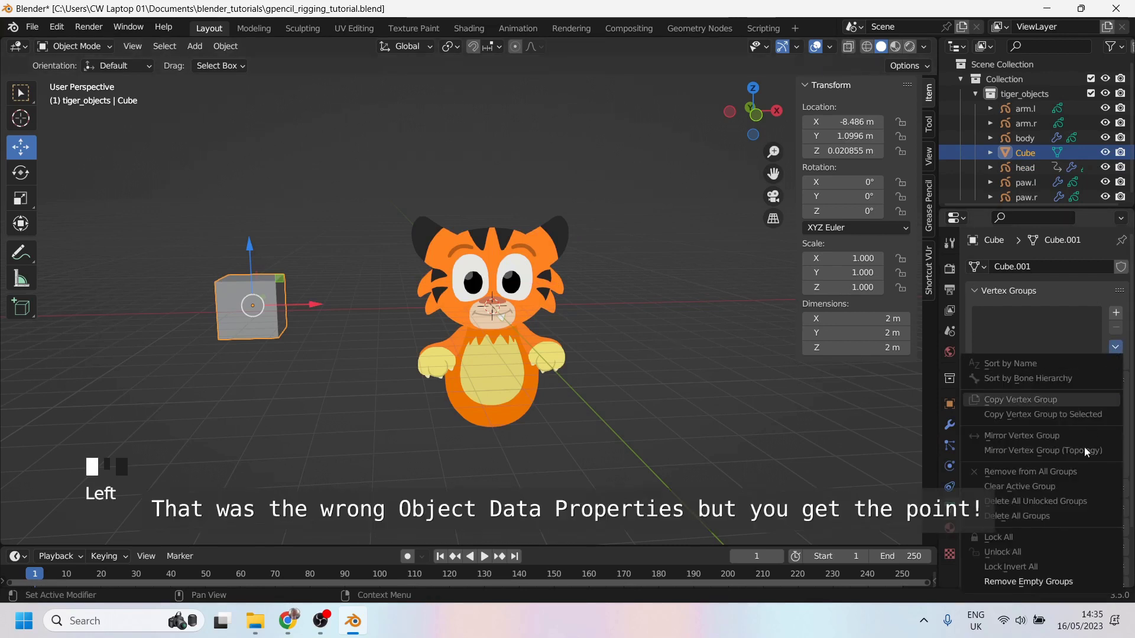
left_click(281, 286)
left_click(263, 302)
left_click(264, 302)
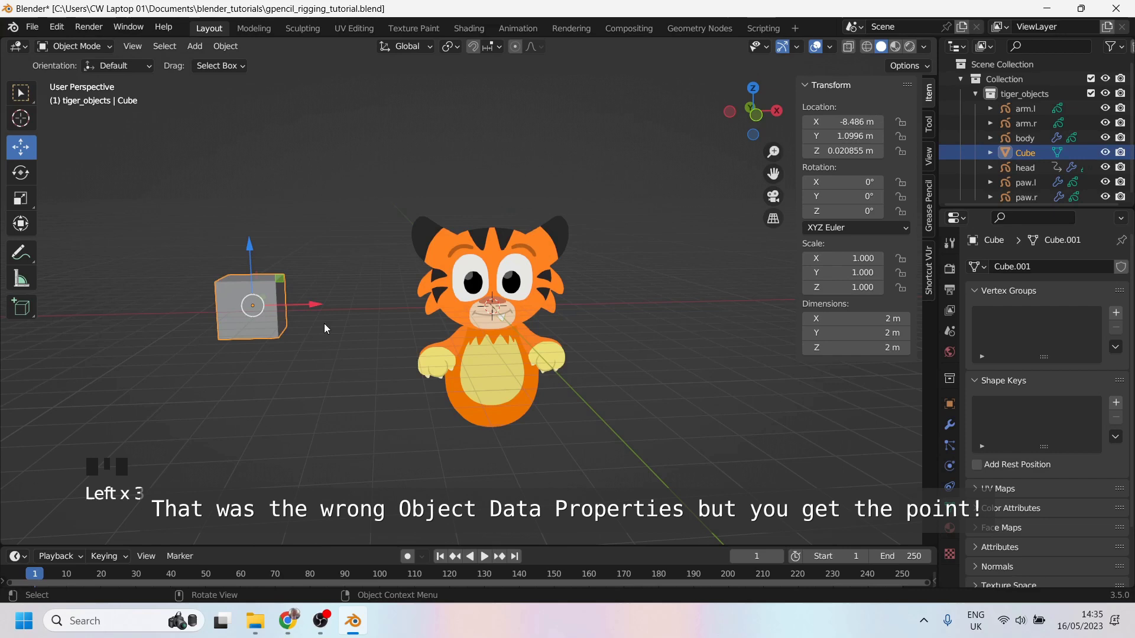
key("Delete")
Switch to front view, centre the tiger, and collapse tiger_objects in the Outliner.
key("KP_1")
scroll(607, 316, "up", 3)
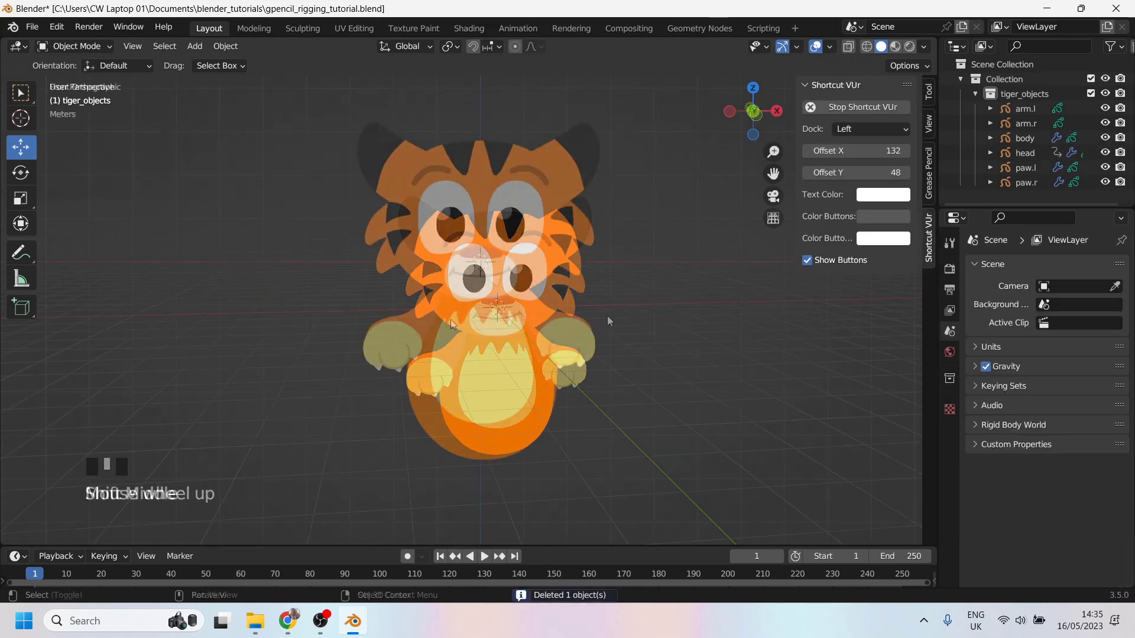
middle_click_drag(494, 310, 463, 322, "shift")
left_click(975, 93)
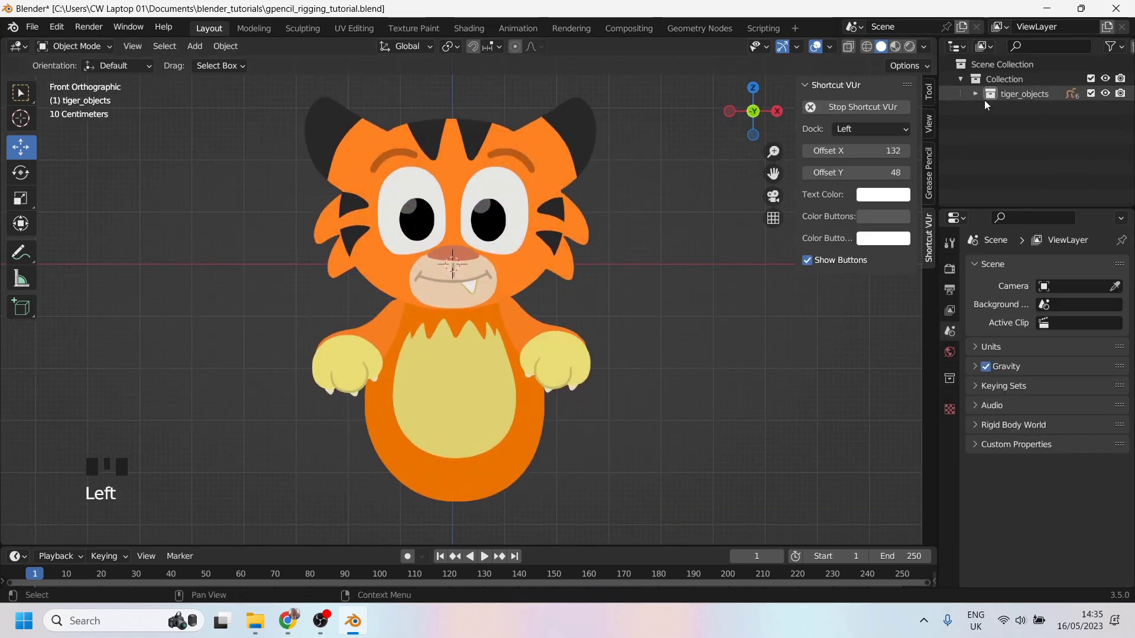
left_click(1021, 151)
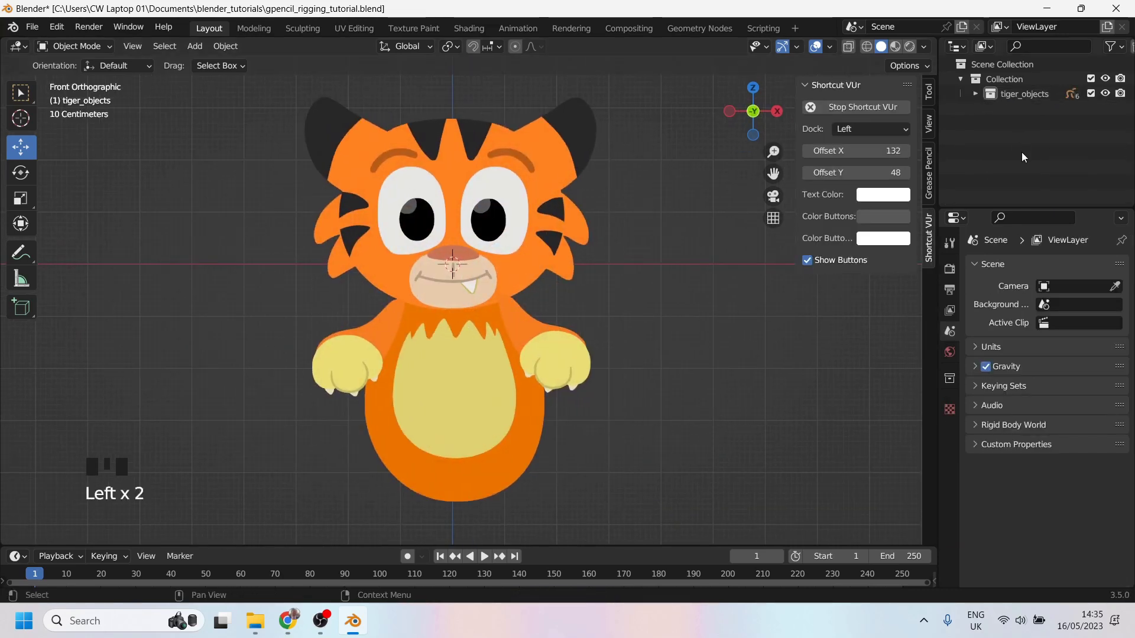
Annotate small circles on both paws and the shoulders as joint points.
left_click(21, 253)
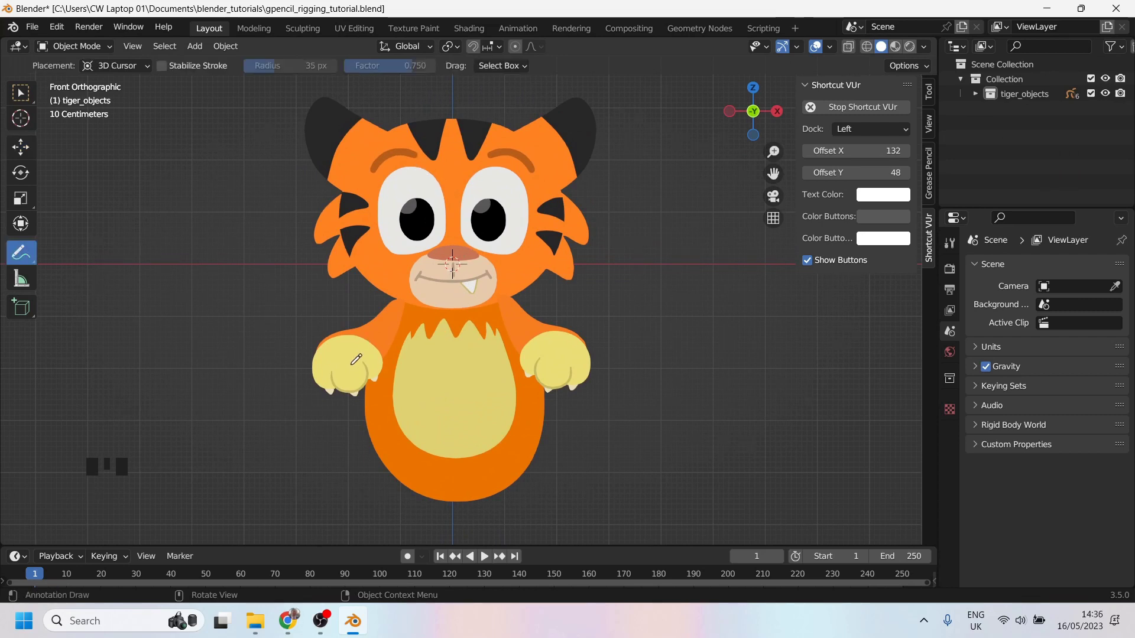
left_click_drag(356, 337, 357, 337)
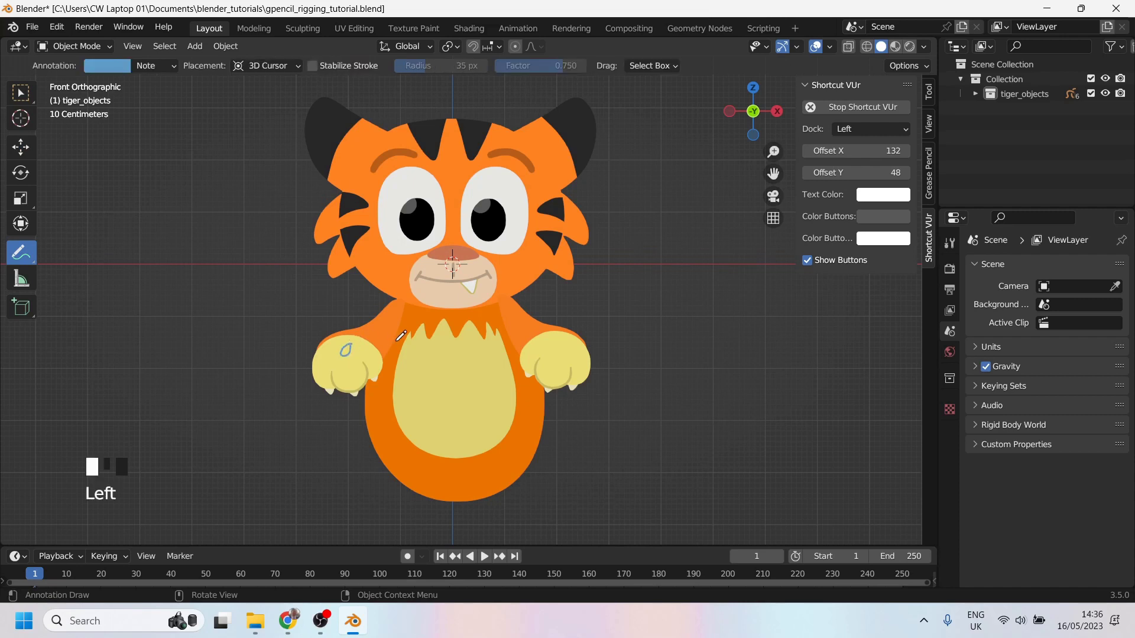
left_click_drag(553, 345, 536, 349)
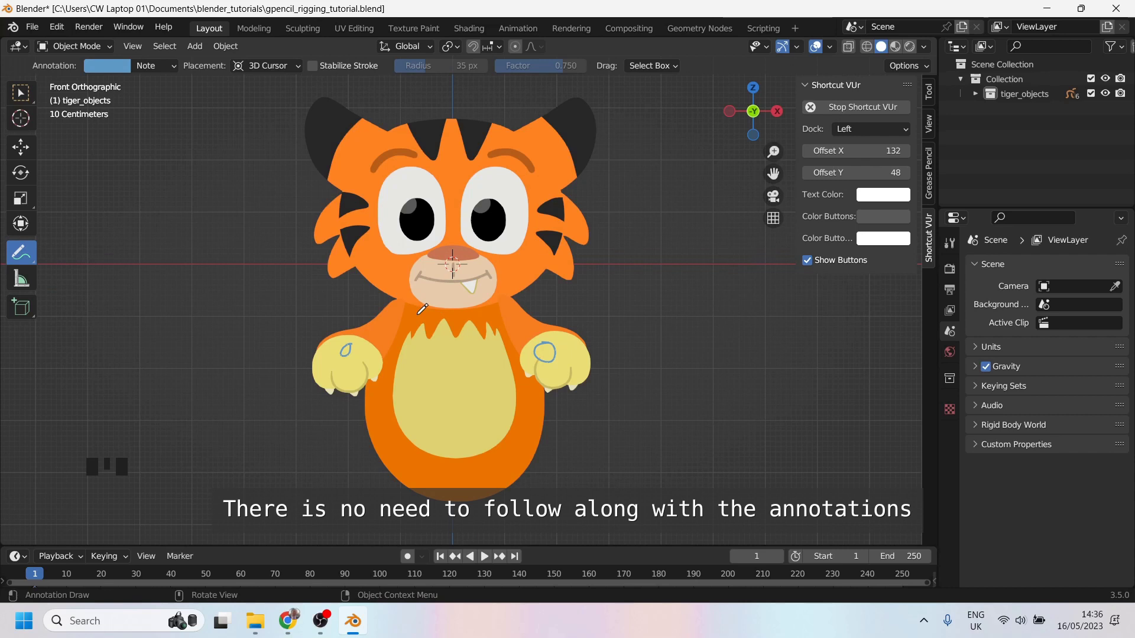
mouse_move(405, 300)
left_mouse_down()
mouse_move(398, 314)
mouse_move(410, 295)
left_mouse_up()
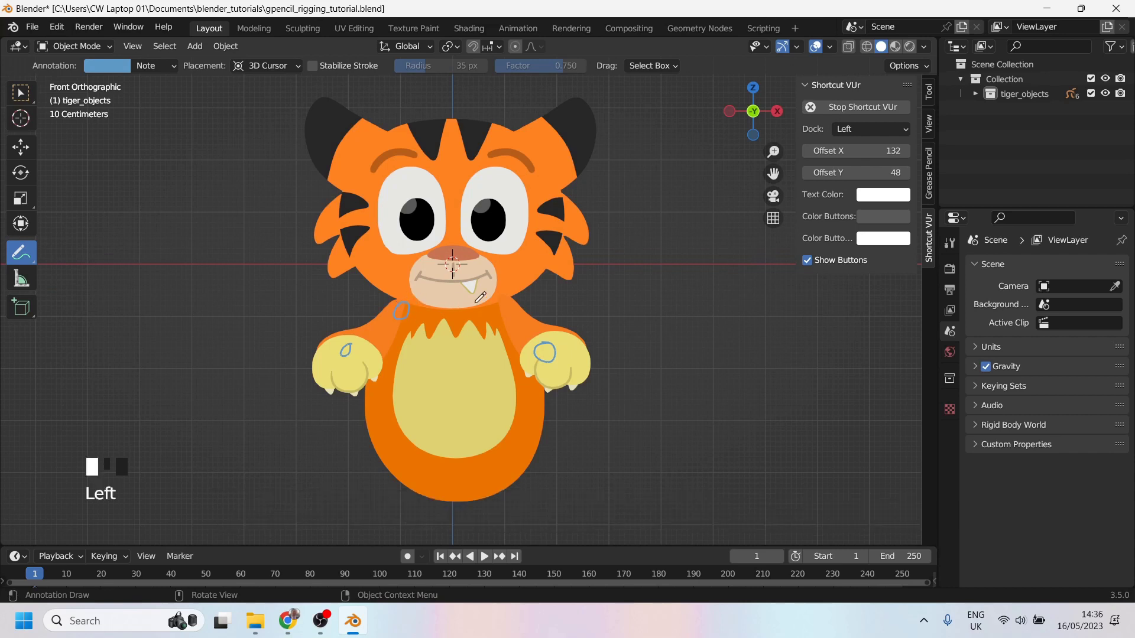
left_click(500, 308)
Orbit to see the tiger at an angle, then return to front view and reframe it.
middle_click_drag(434, 322, 513, 304)
middle_click_drag(600, 307, 467, 298, "alt")
scroll(465, 234, "up", 1)
middle_click_drag(465, 235, 476, 241, "shift")
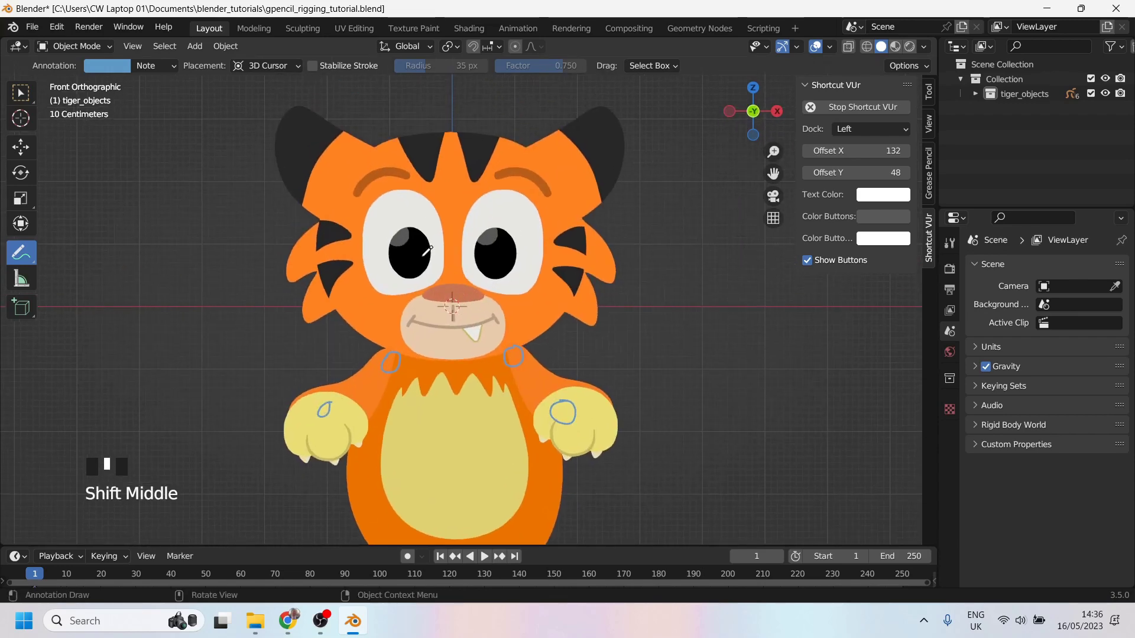
Expand tiger_objects and select head, body, arm.r, arm.l, paw.l and paw.r in turn.
left_click(974, 93)
left_click(1035, 151)
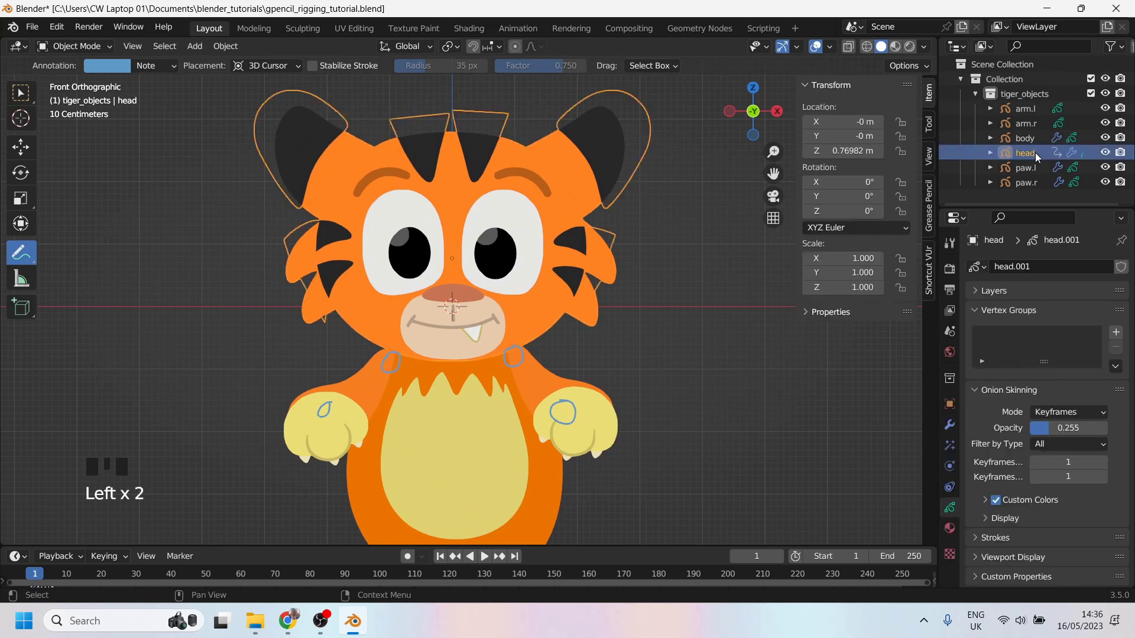
left_click(1025, 140)
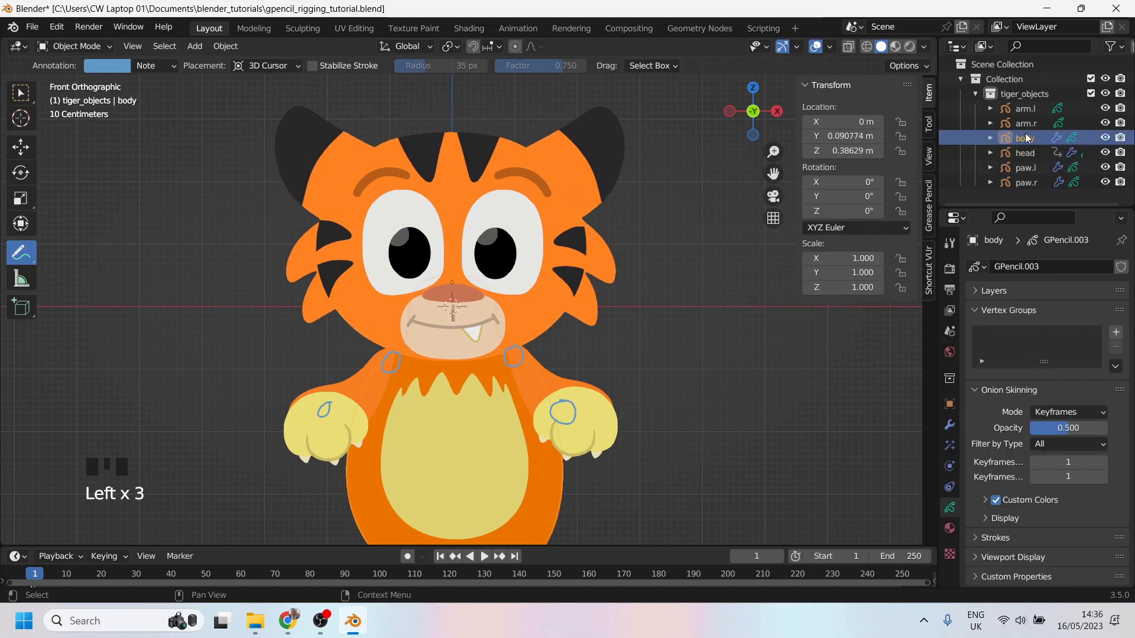
left_click(1028, 124)
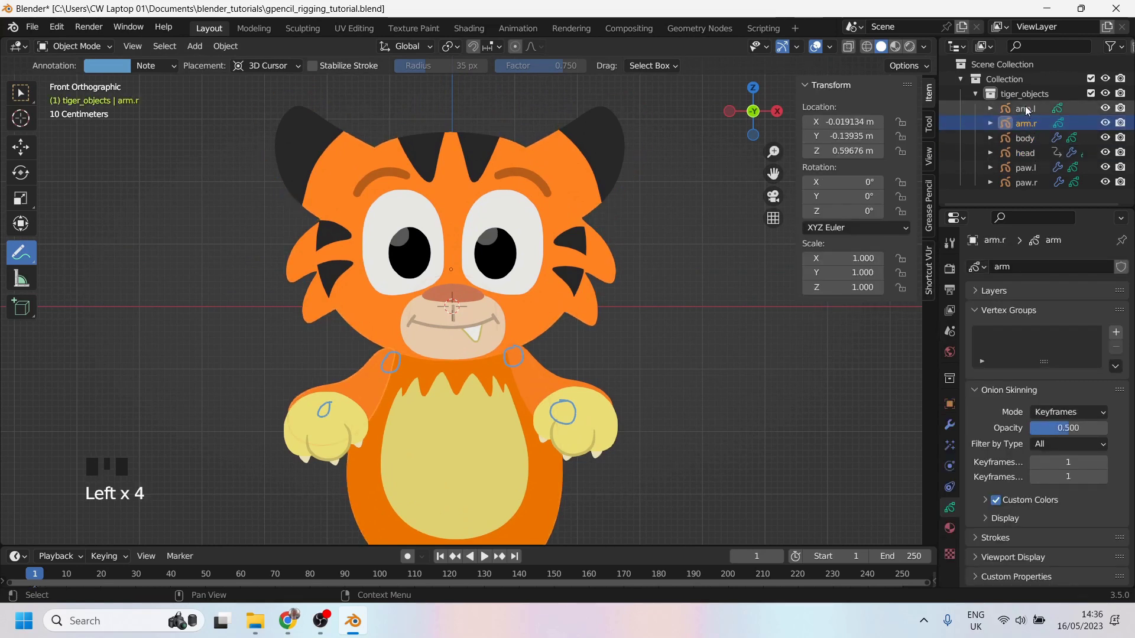
left_click(1026, 109)
left_click(1029, 166)
left_click(1021, 183)
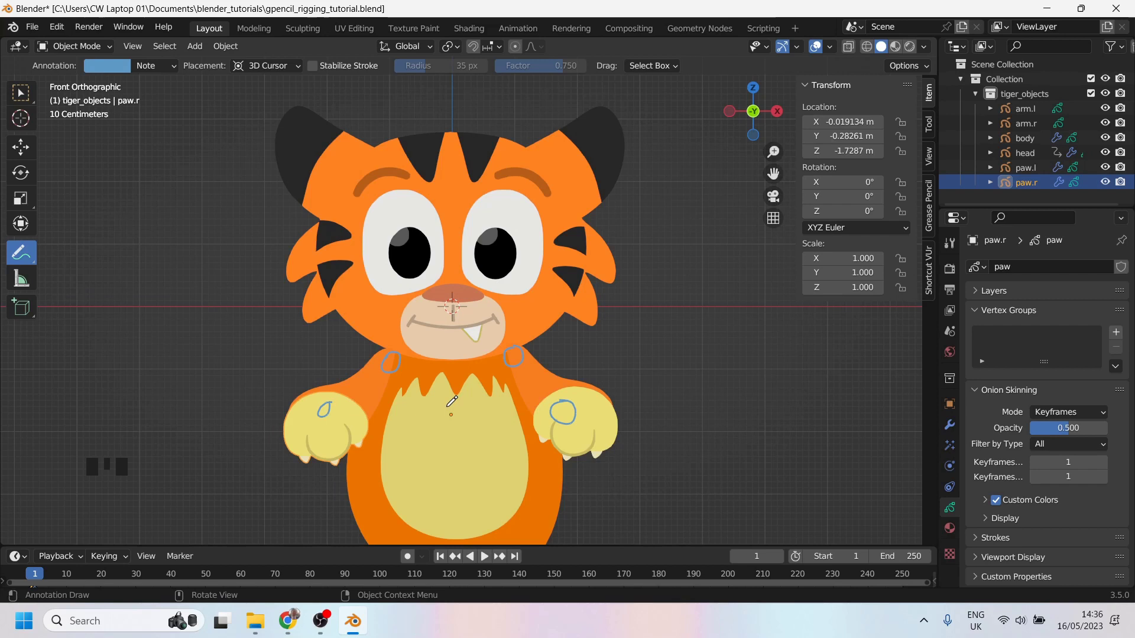
Circle joint points at the bottom, middle and top of the belly and under the chin.
middle_click_drag(452, 401, 466, 464, "shift")
left_click_drag(469, 447, 477, 452)
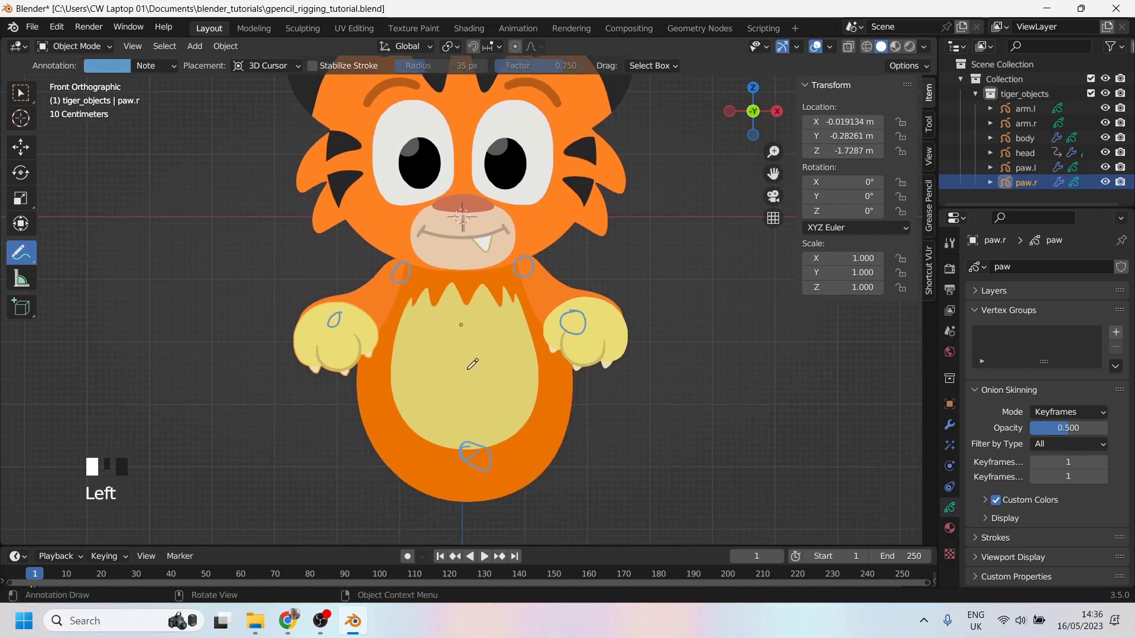
mouse_move(467, 369)
left_mouse_down()
mouse_move(464, 384)
mouse_move(469, 363)
left_mouse_up()
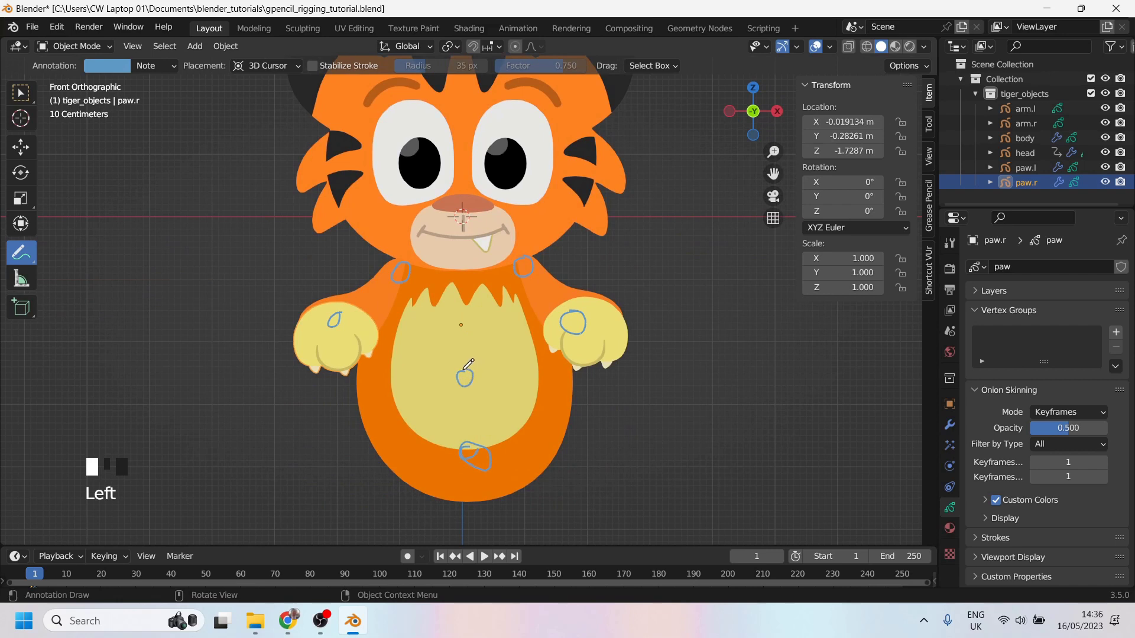
mouse_move(470, 299)
left_mouse_down()
mouse_move(477, 312)
mouse_move(467, 303)
left_mouse_up()
left_click_drag(467, 250, 465, 255)
Circle points on both brows, the left ear, both pupils, the nose and the forehead.
middle_click_drag(339, 79, 359, 138, "shift")
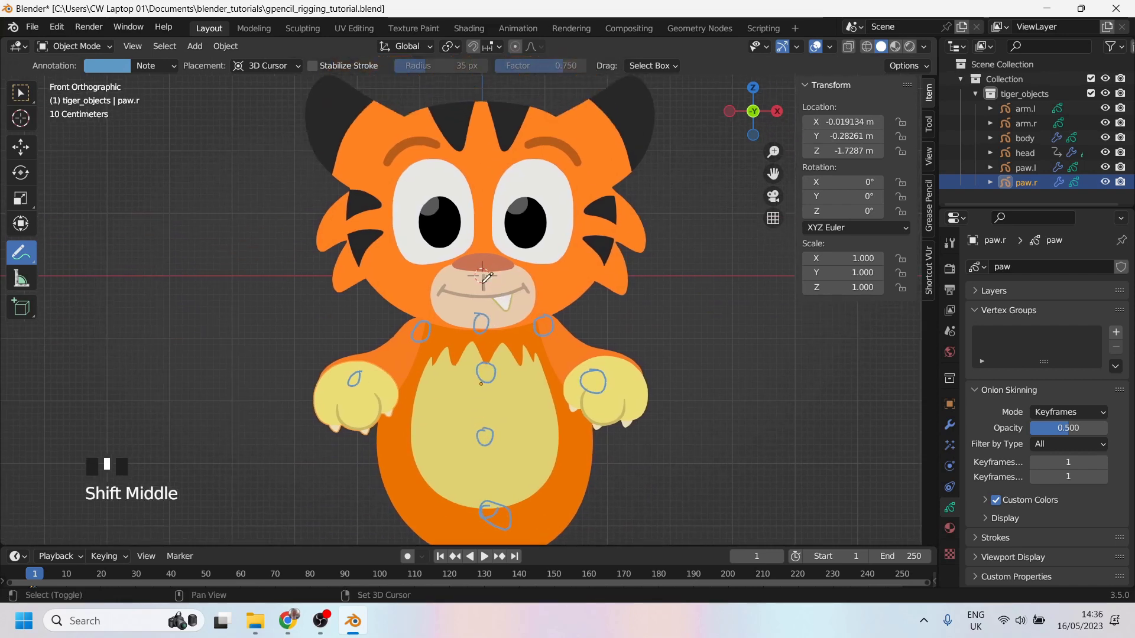
left_click_drag(371, 144, 384, 149)
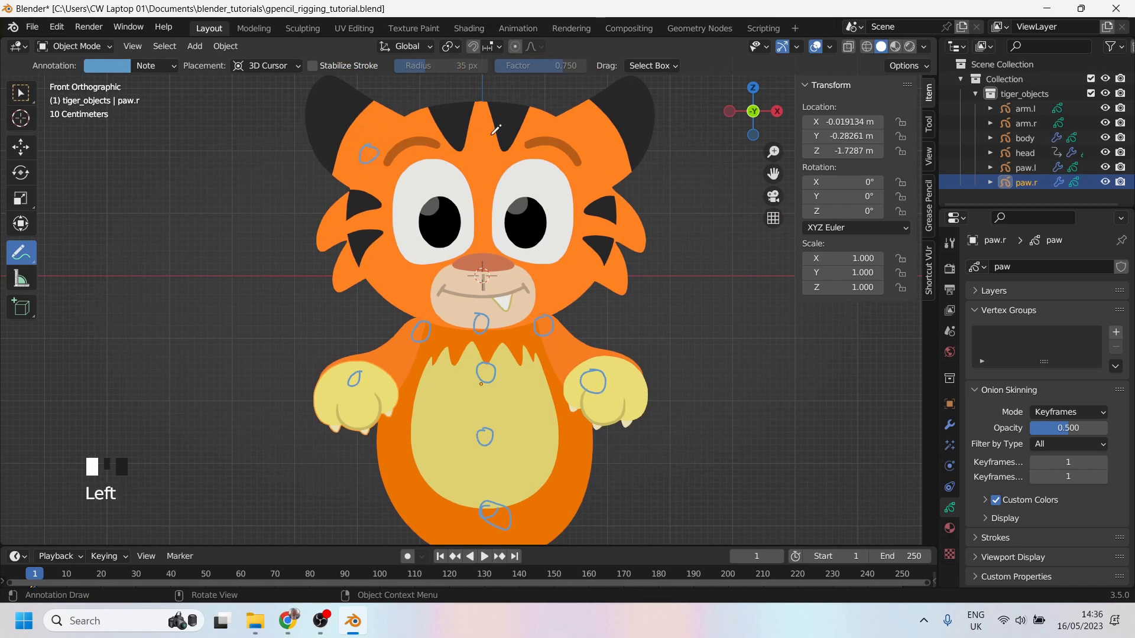
left_click_drag(588, 141, 615, 134)
left_click_drag(332, 125, 347, 119)
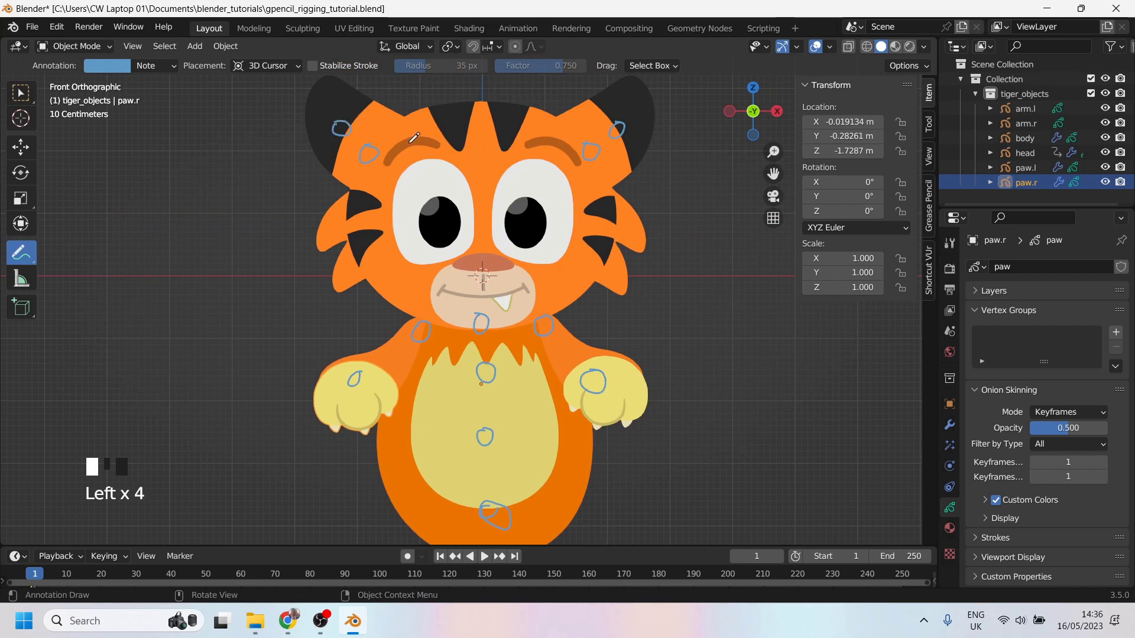
left_click_drag(412, 140, 416, 141)
left_click_drag(559, 139, 555, 142)
left_click_drag(526, 214, 528, 216)
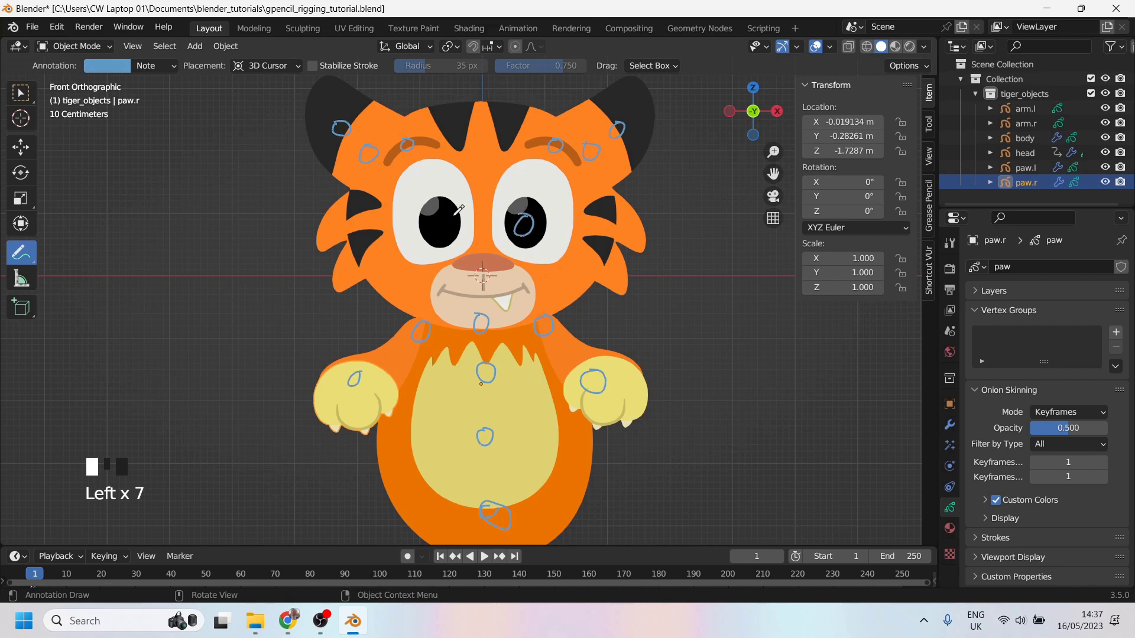
mouse_move(448, 213)
left_mouse_down()
mouse_move(442, 226)
mouse_move(450, 206)
left_mouse_up()
left_click_drag(531, 213, 517, 241)
mouse_move(484, 281)
left_mouse_down()
mouse_move(472, 293)
mouse_move(477, 278)
left_mouse_up()
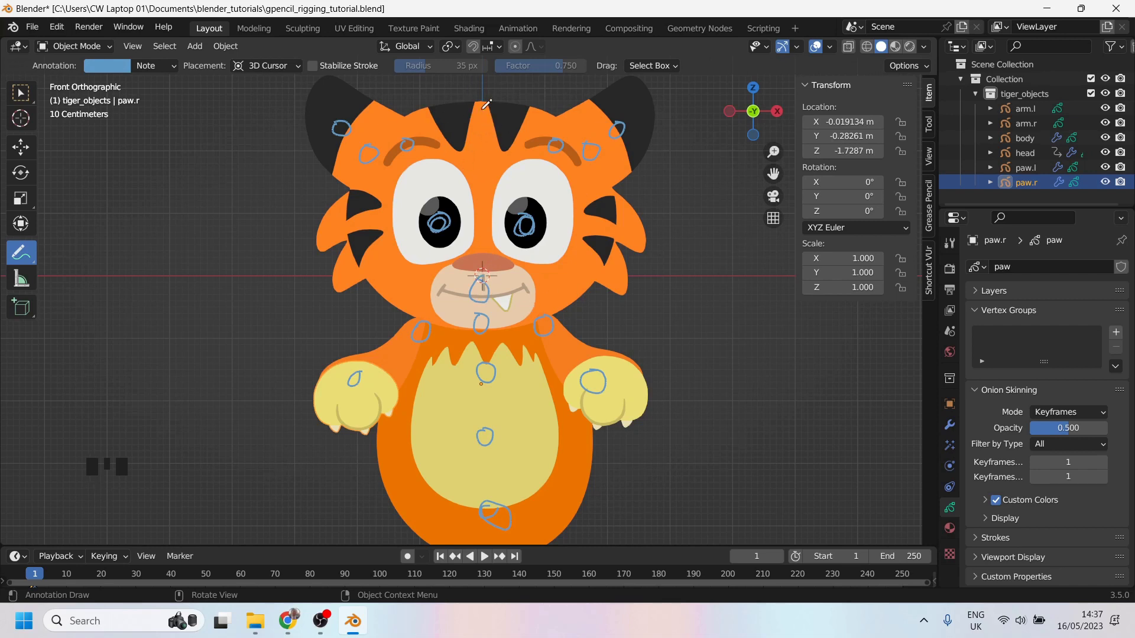
mouse_move(486, 139)
left_mouse_down()
mouse_move(473, 141)
mouse_move(484, 130)
left_mouse_up()
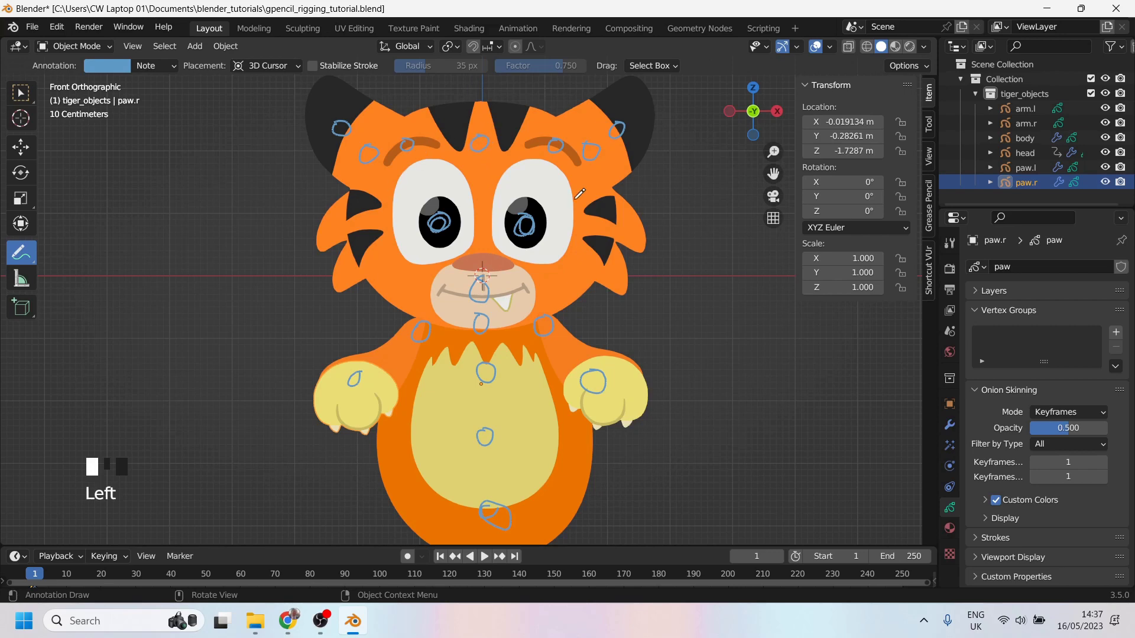